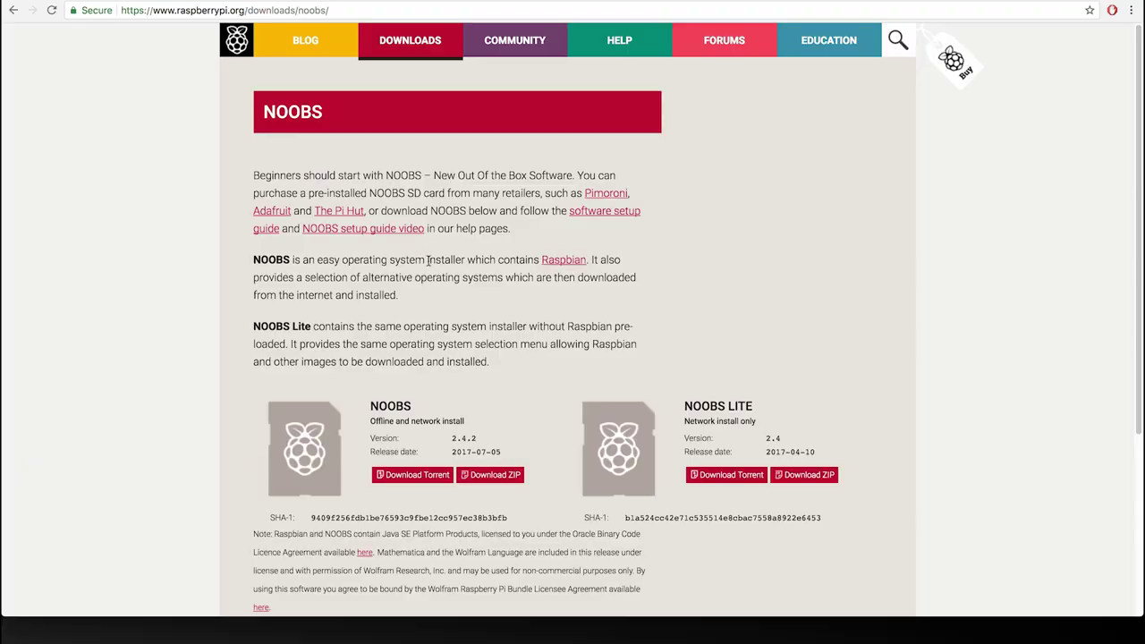
Download the NOOBS zip, scroll to the SD Memory Card Formatter downloads, and open the NOOBS folder.
left_click(387, 327)
scroll(386, 319, "down", 3)
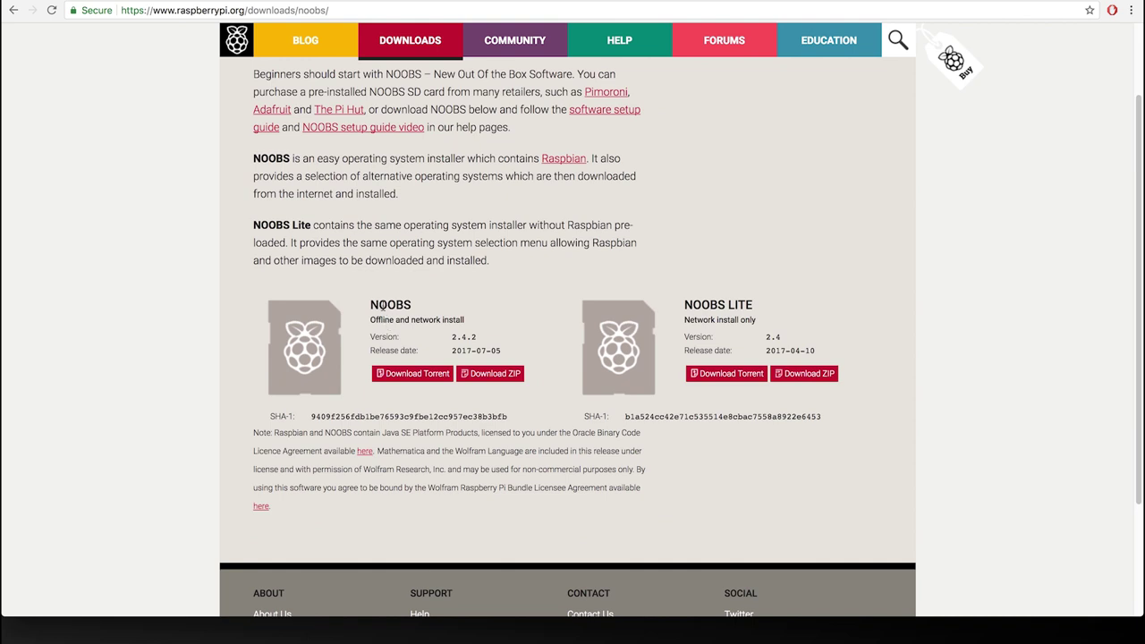
scroll(385, 309, "down", 3)
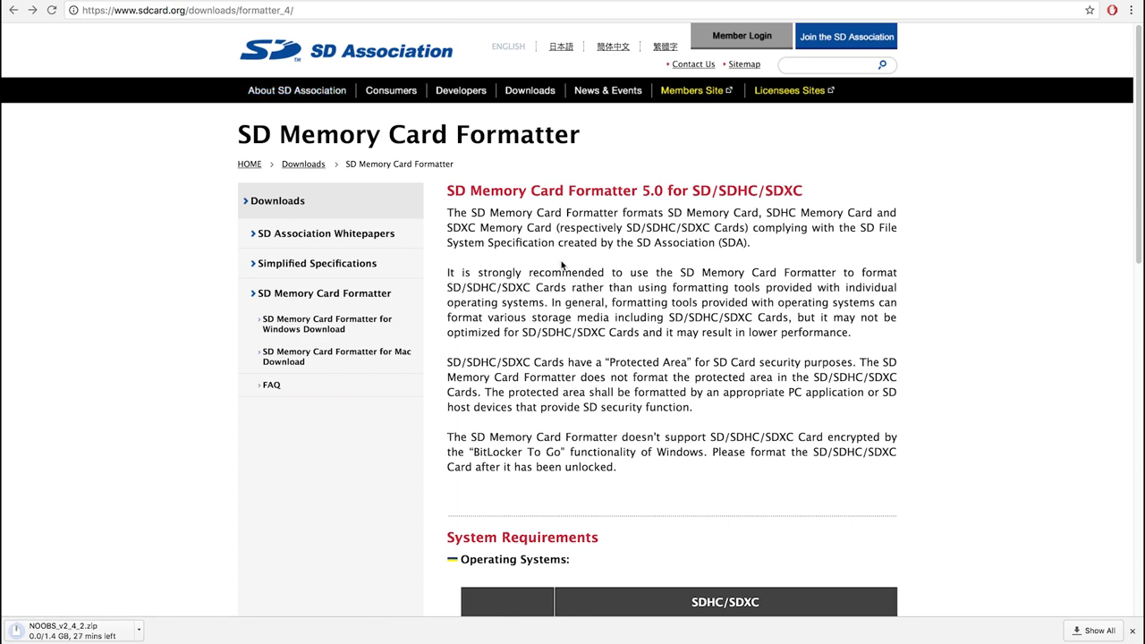
scroll(562, 265, "down", 5)
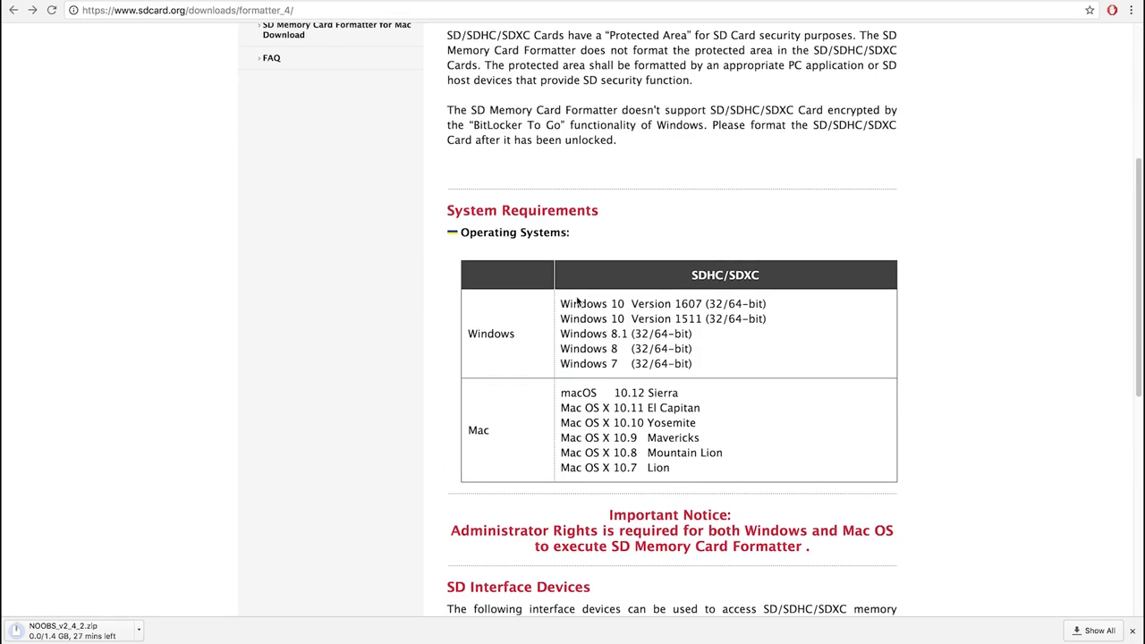
scroll(578, 301, "down", 1)
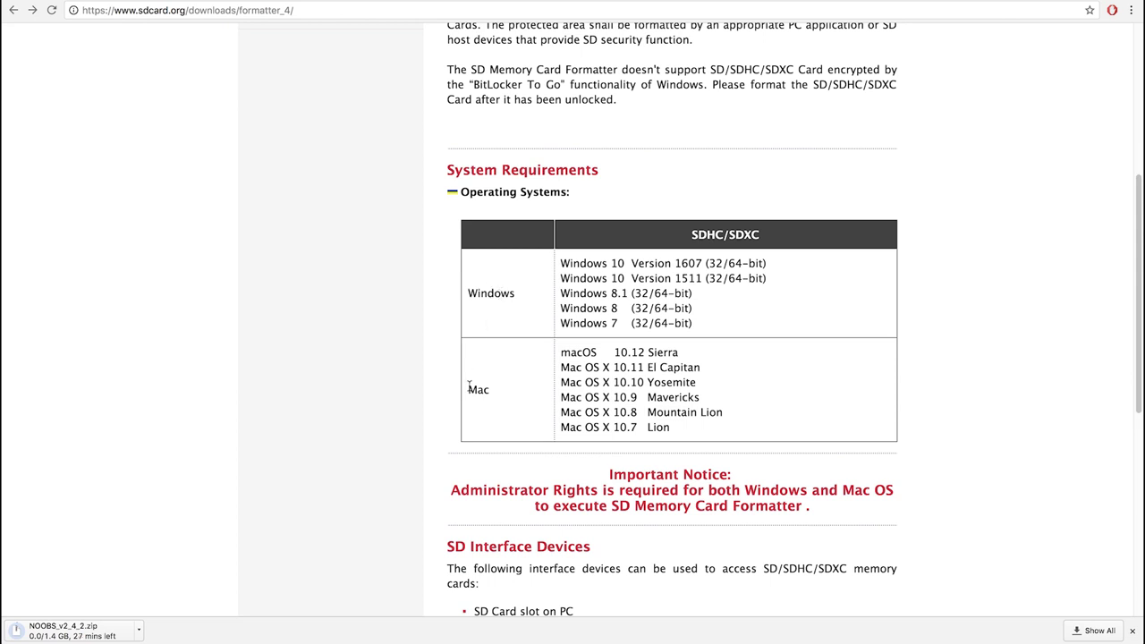
scroll(503, 384, "down", 5)
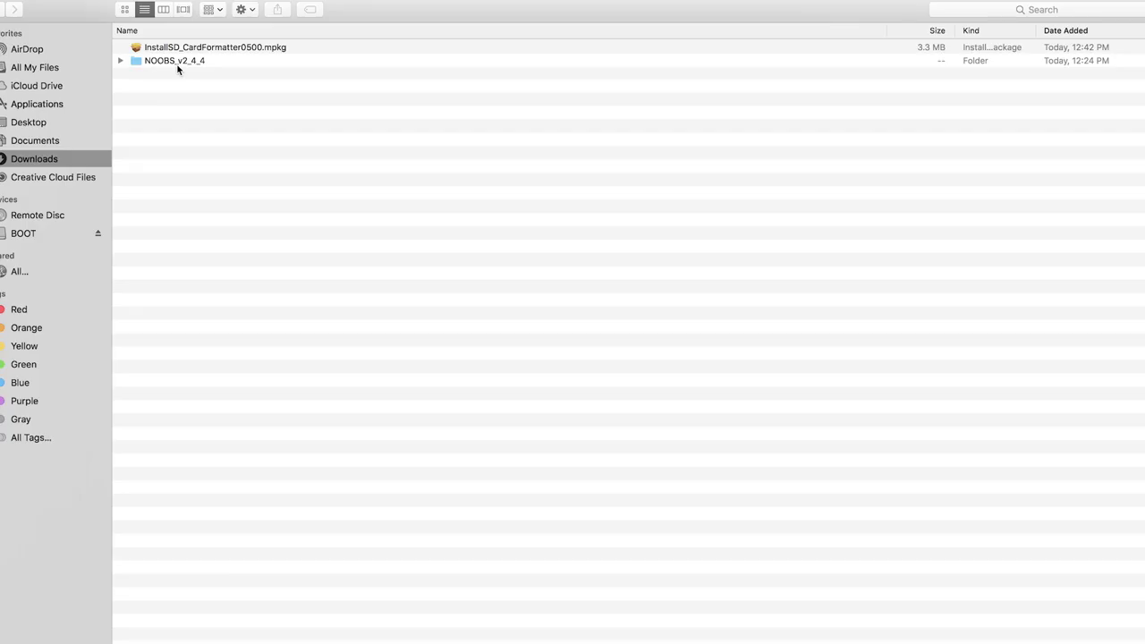
double_click(176, 61)
Select all files in the NOOBS folder and copy them onto the BOOT SD card.
left_click(194, 50)
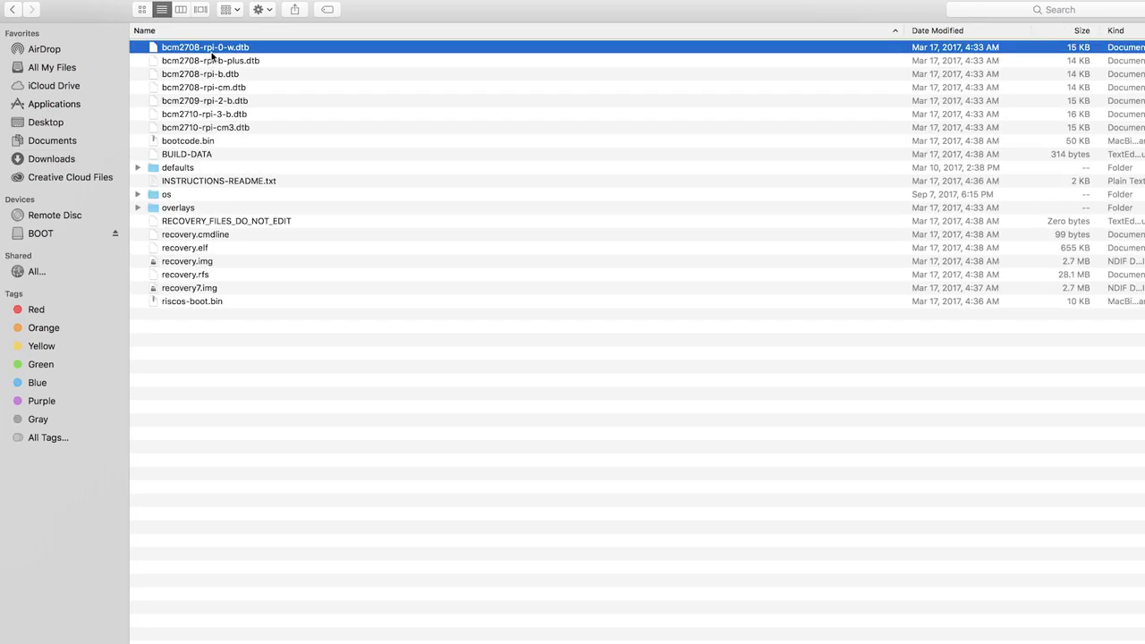
key("super+a")
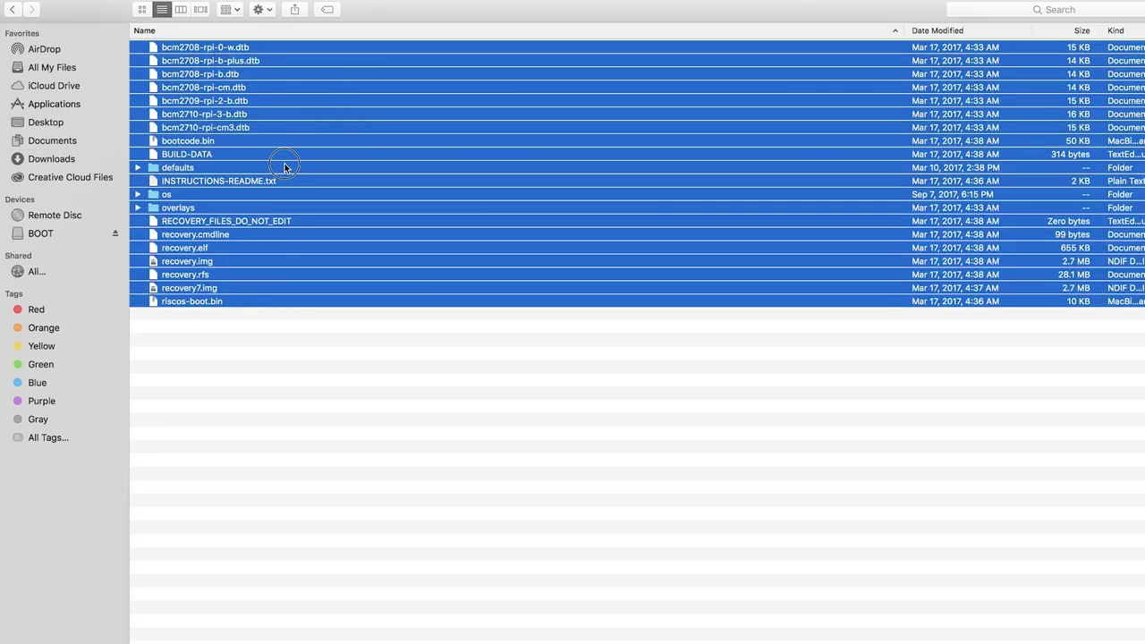
left_click_drag(286, 164, 69, 242)
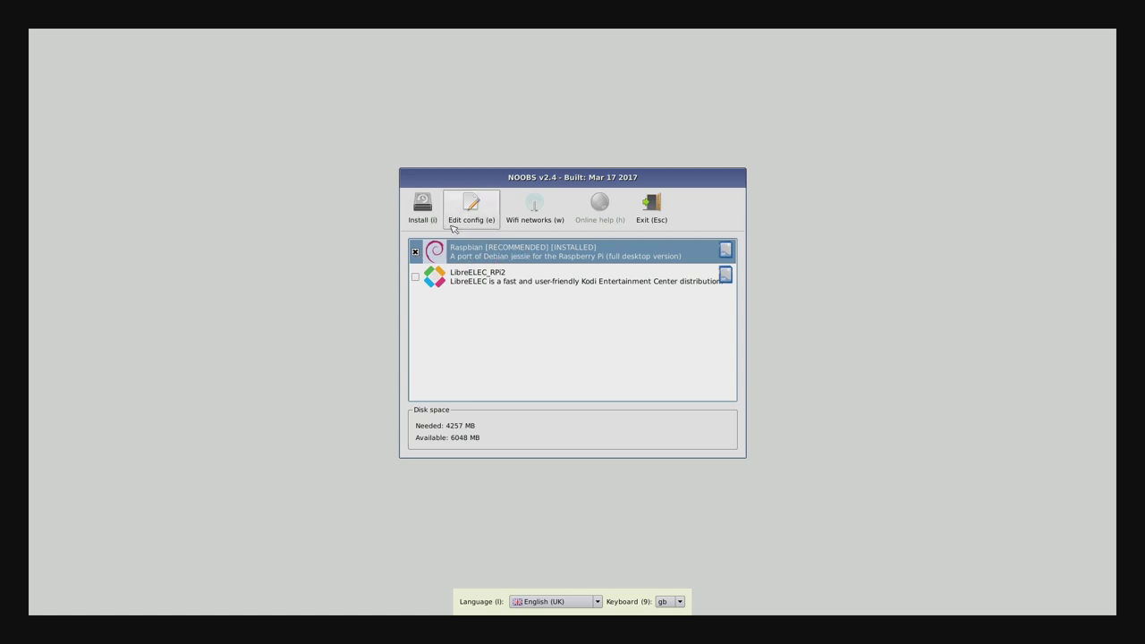
Install the ticked Raspbian system and confirm overwriting the card.
left_click(424, 209)
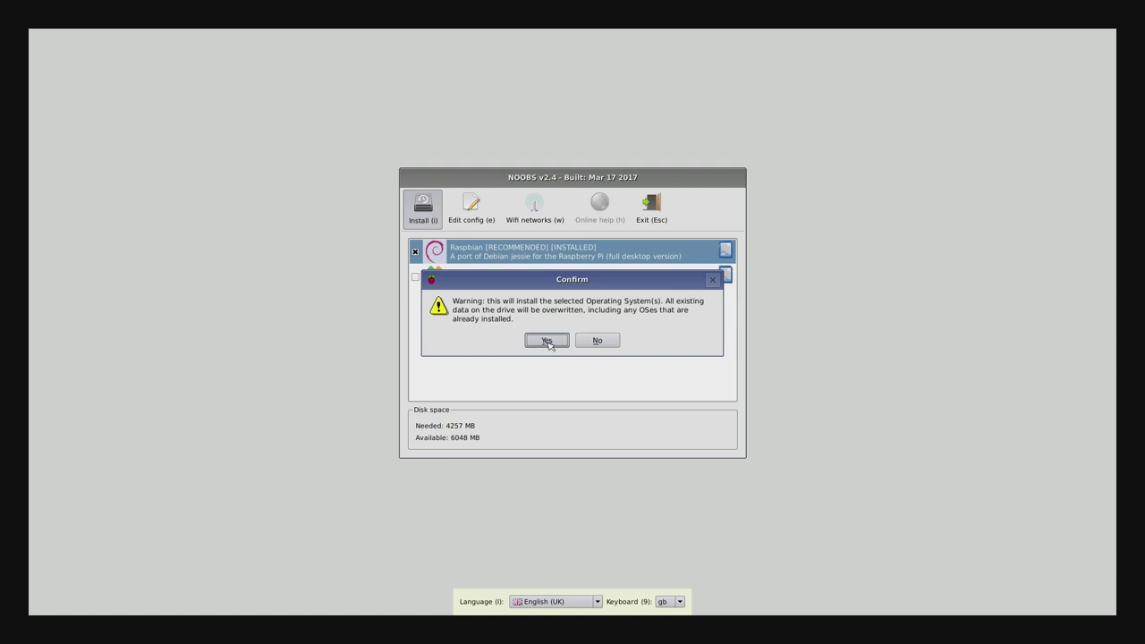
left_click(547, 341)
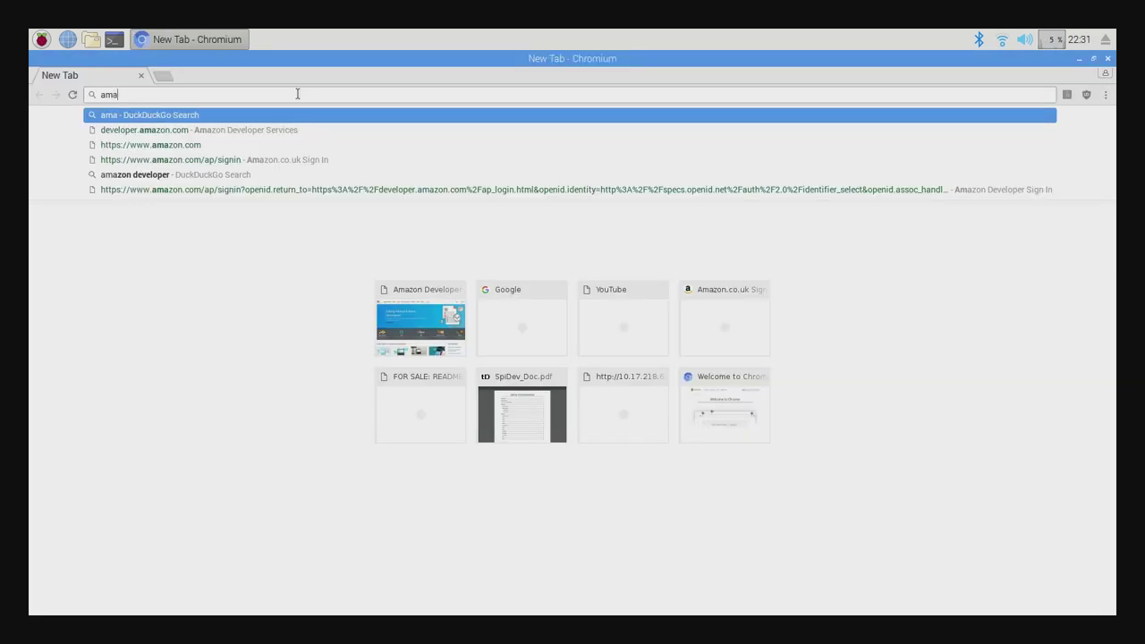
Load developer.amazon.com, go to Alexa Voice Service, and choose Register a Product > Device.
key("Down")
key("Return")
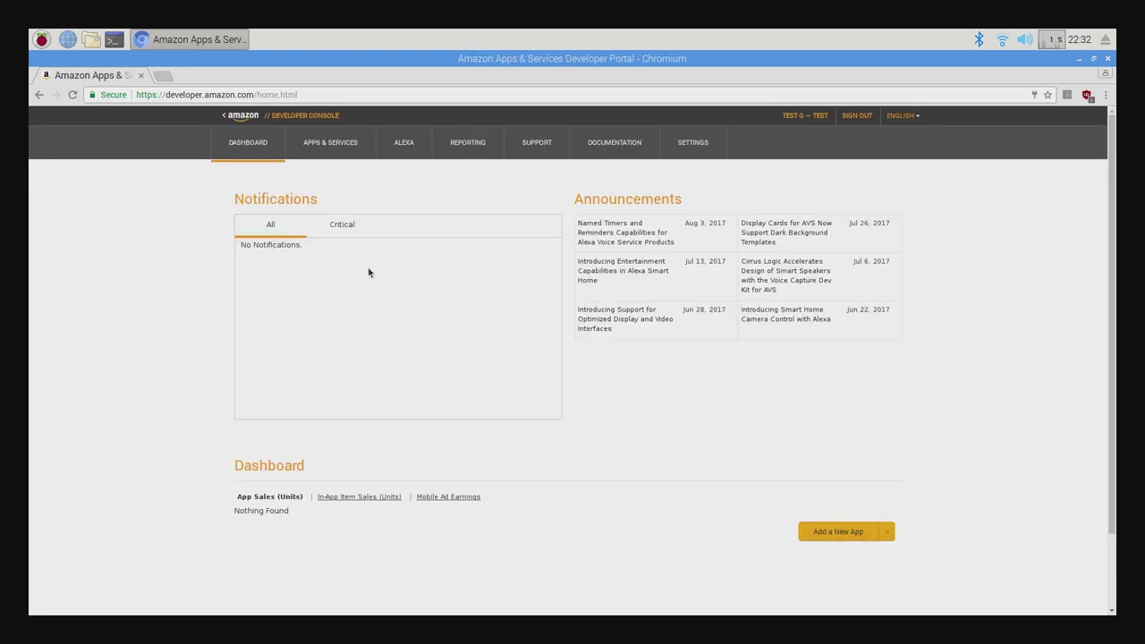
left_click(402, 147)
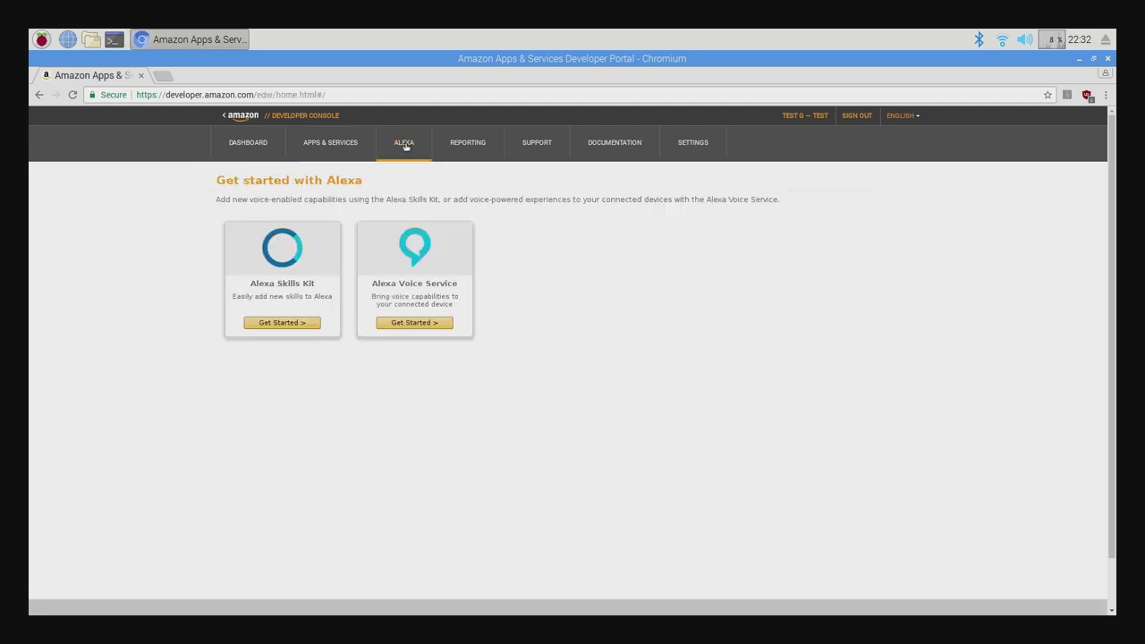
left_click(411, 327)
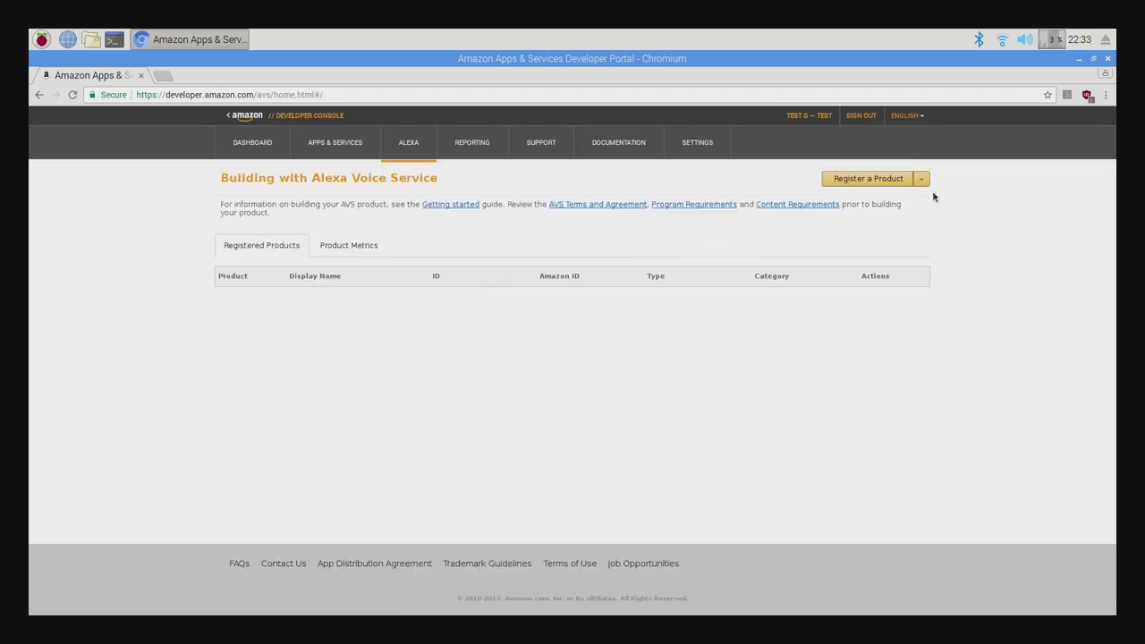
left_click(915, 180)
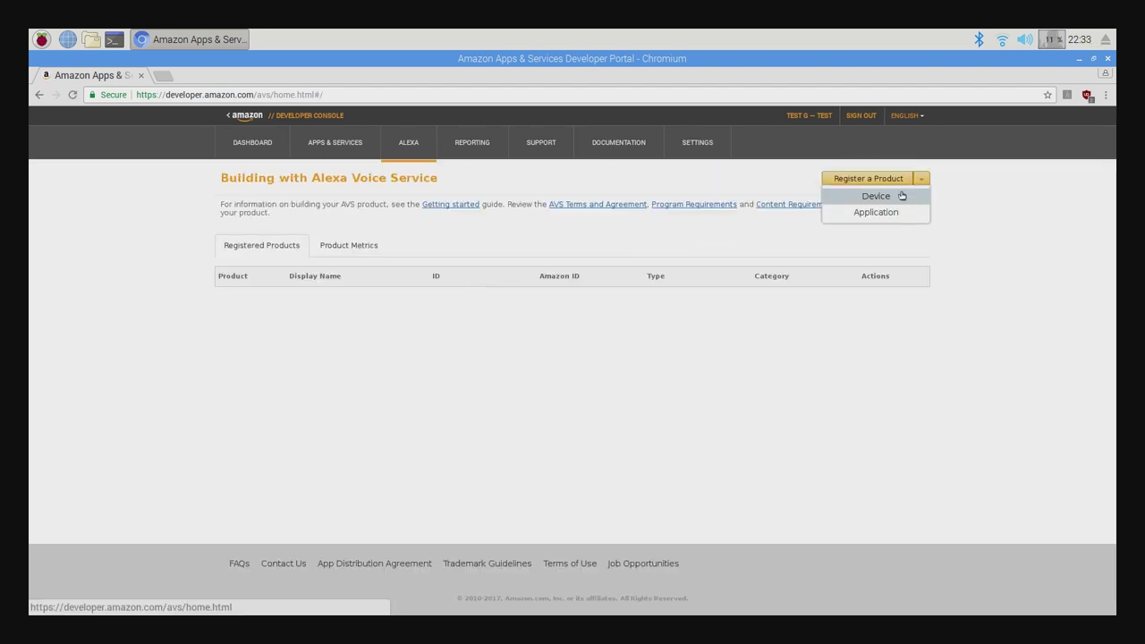
left_click(902, 196)
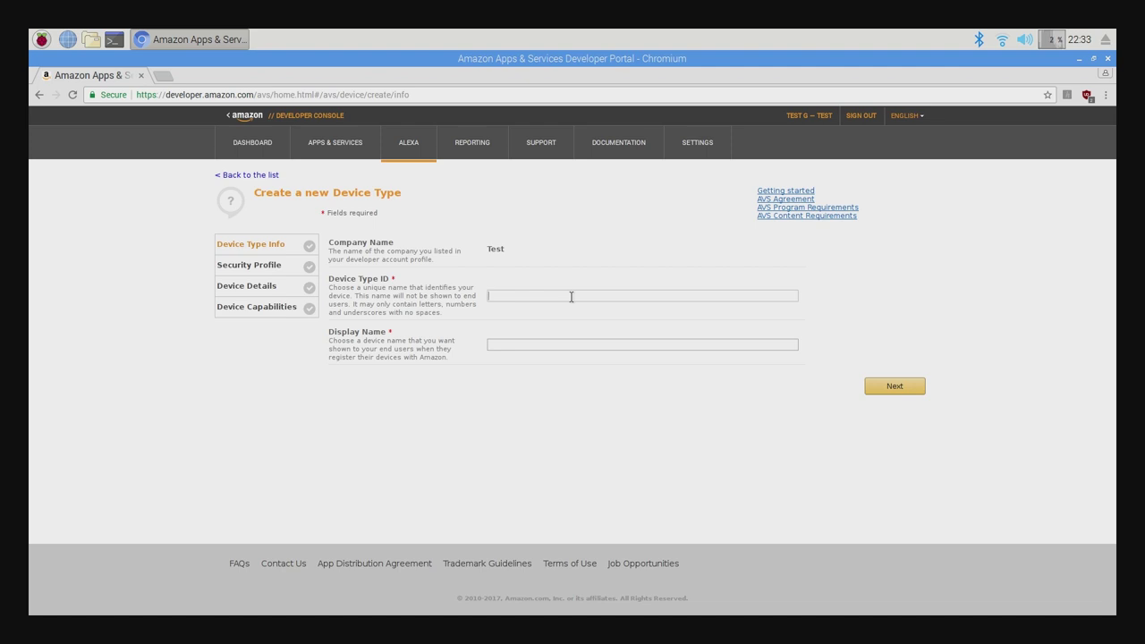
Enter Device Type ID test_avs and Display Name 'test AVS', then submit.
type("est_avs")
key("Tab")
type("test ")
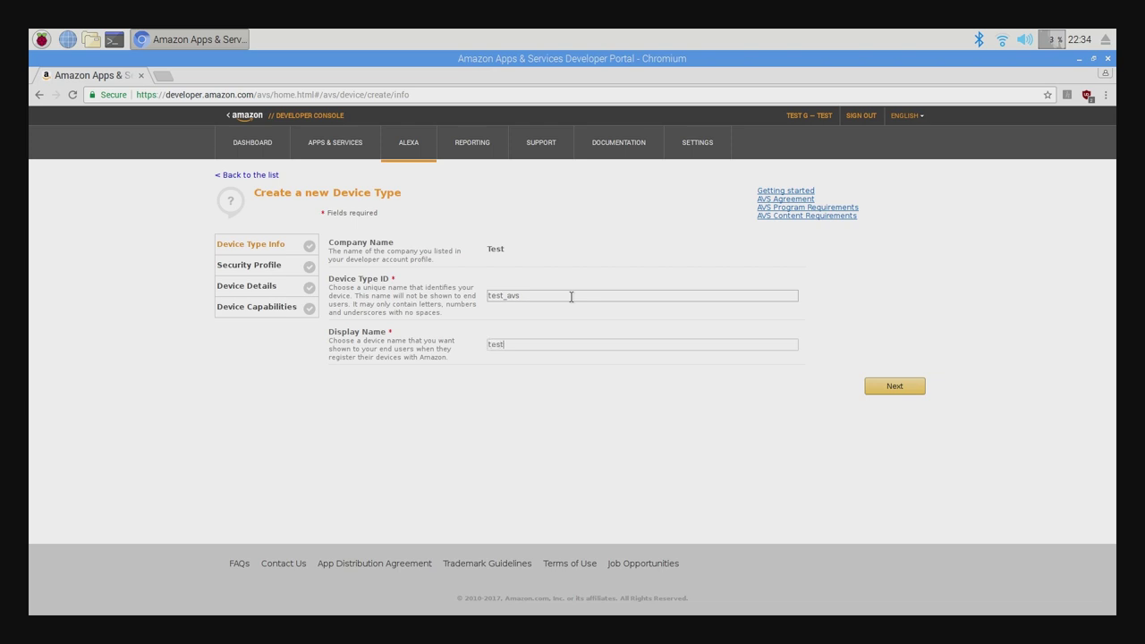
type("AVS")
left_click(877, 387)
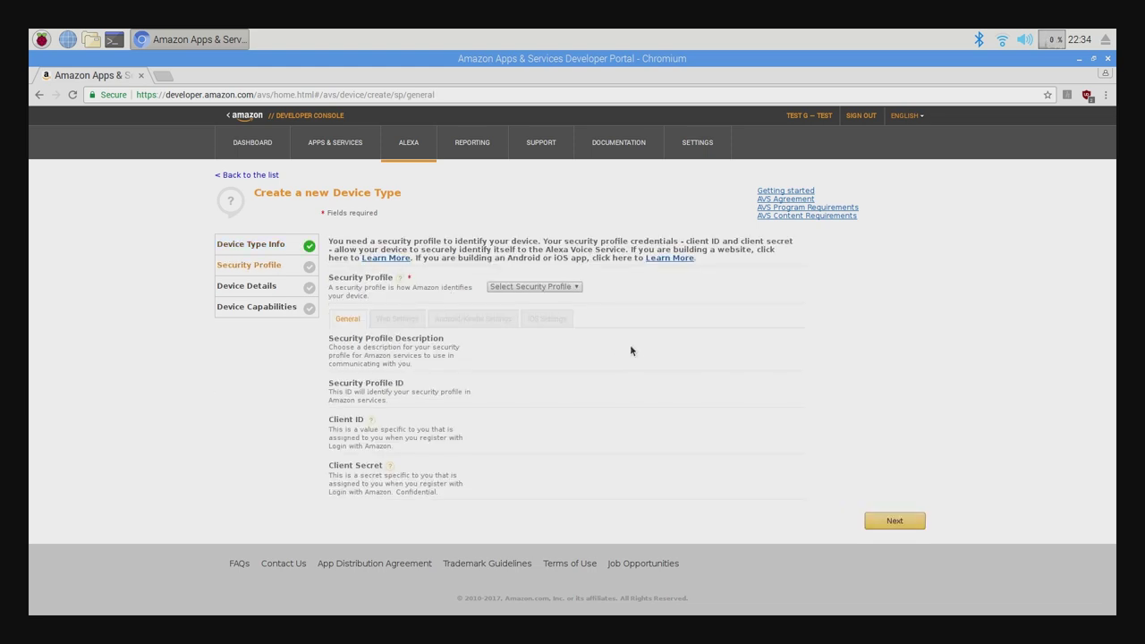
Create a new security profile 'testing voice app' described as 'testing the voice app'.
left_click(578, 288)
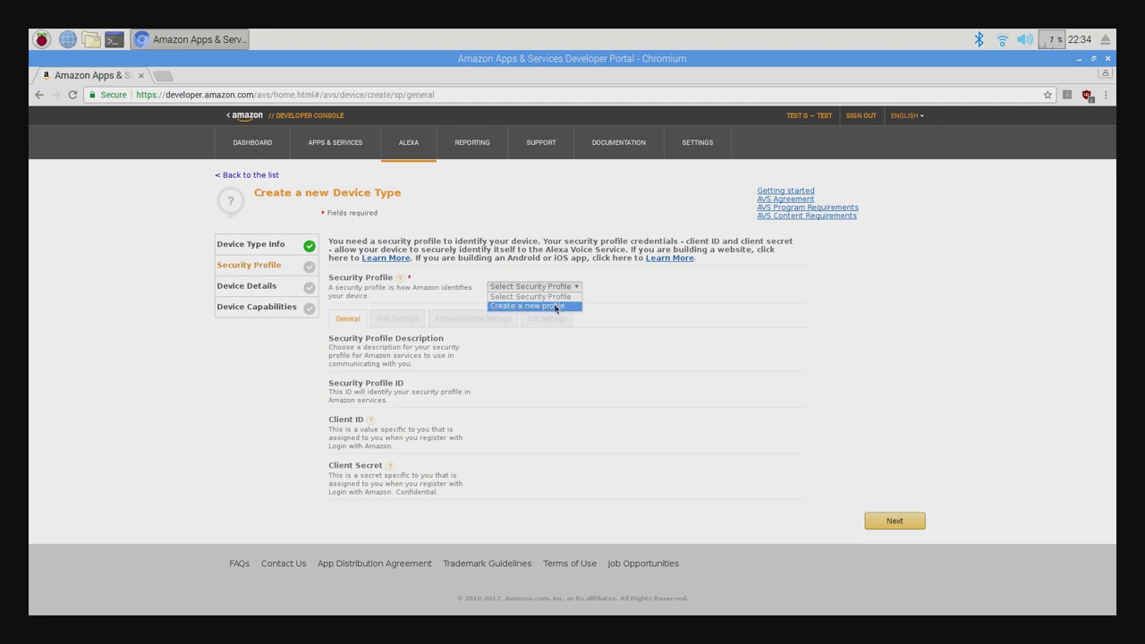
left_click(555, 306)
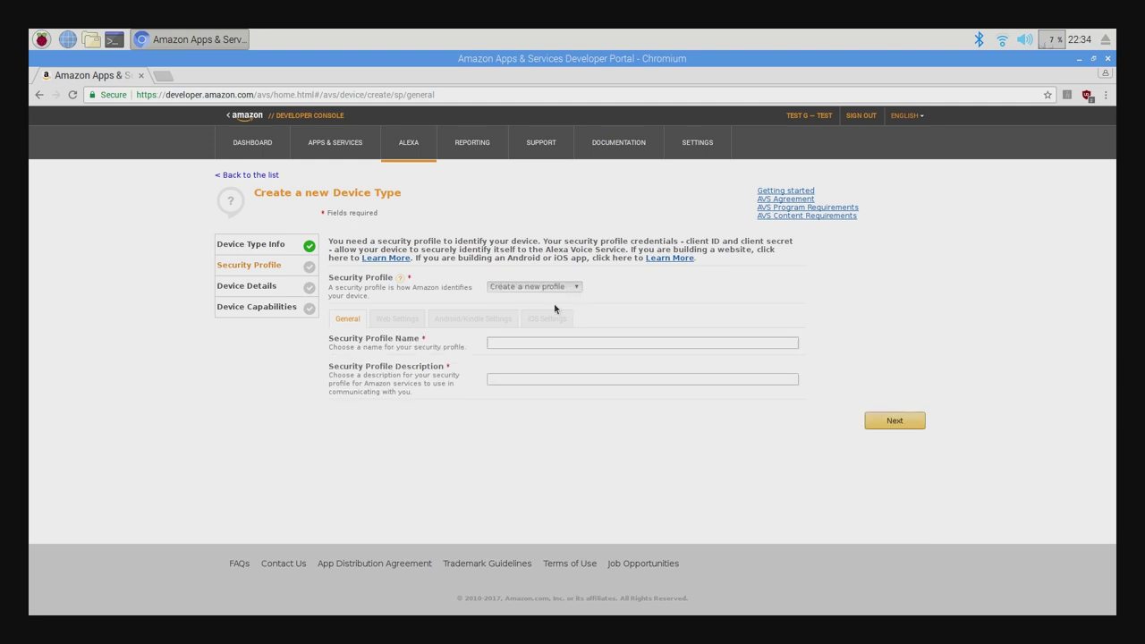
left_click(523, 343)
type("testing voice ")
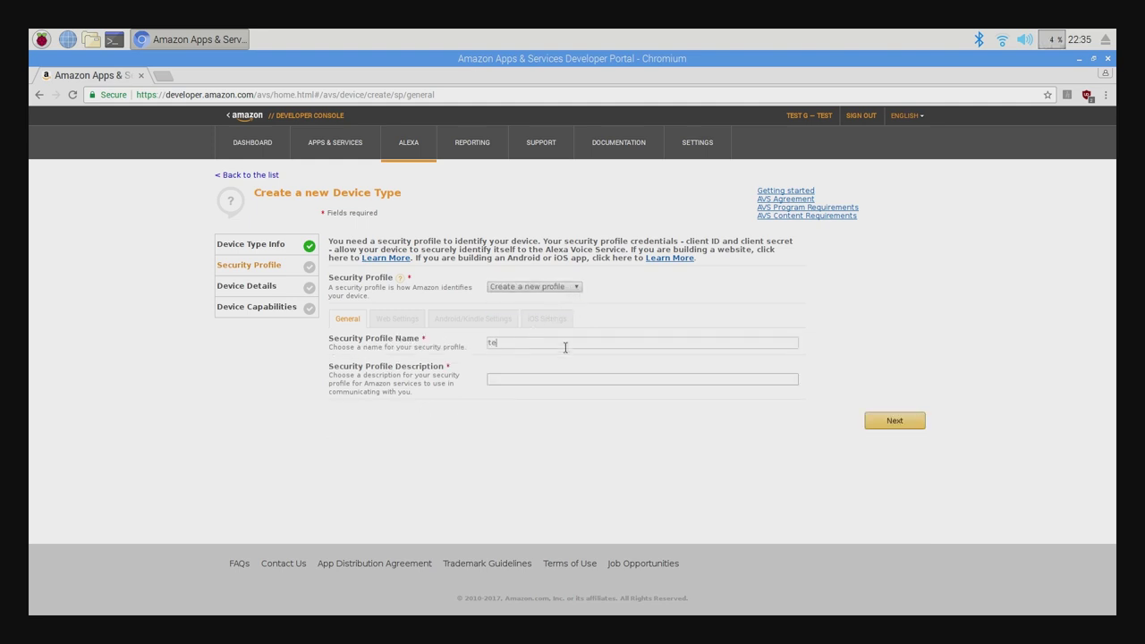
type("app")
key("Tab")
type("testing the voice app")
left_click(878, 421)
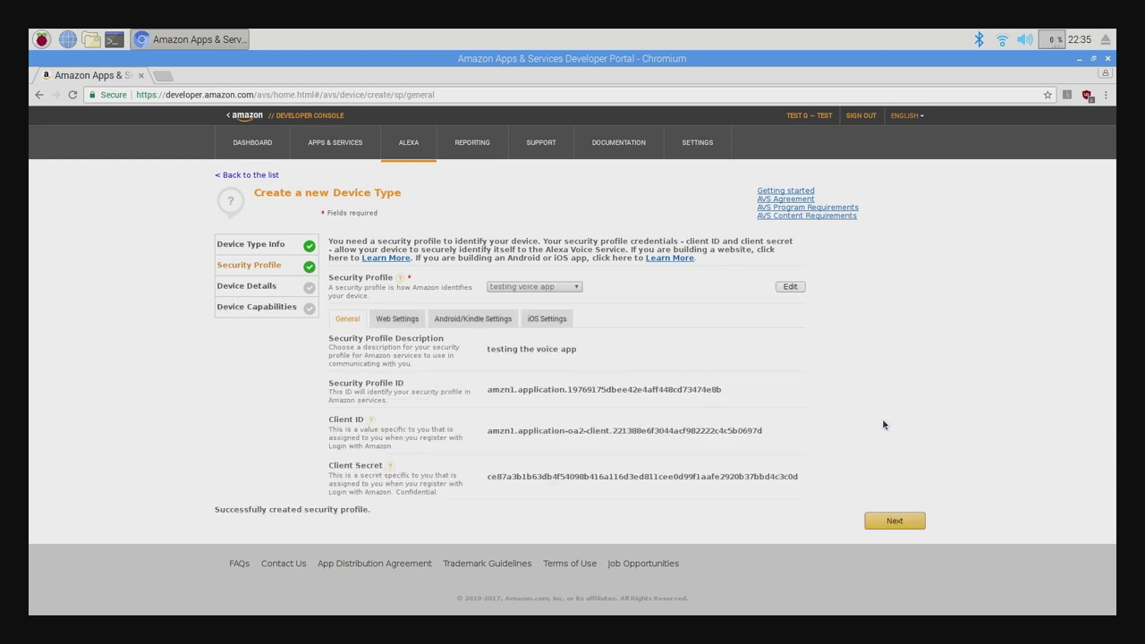
left_click(406, 325)
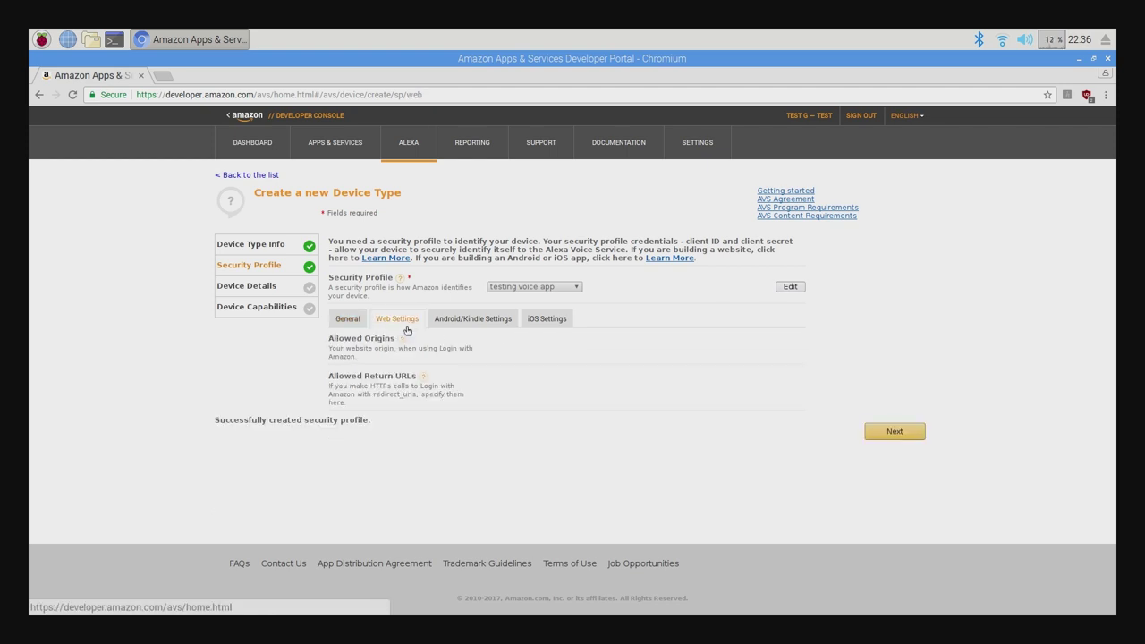
left_click(785, 287)
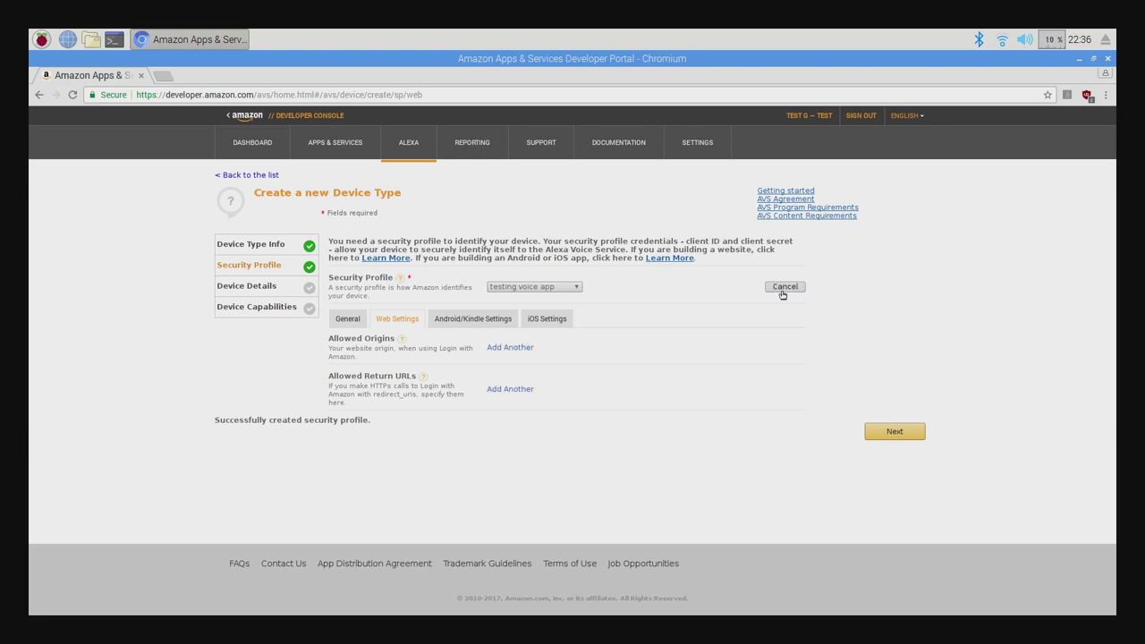
left_click(506, 348)
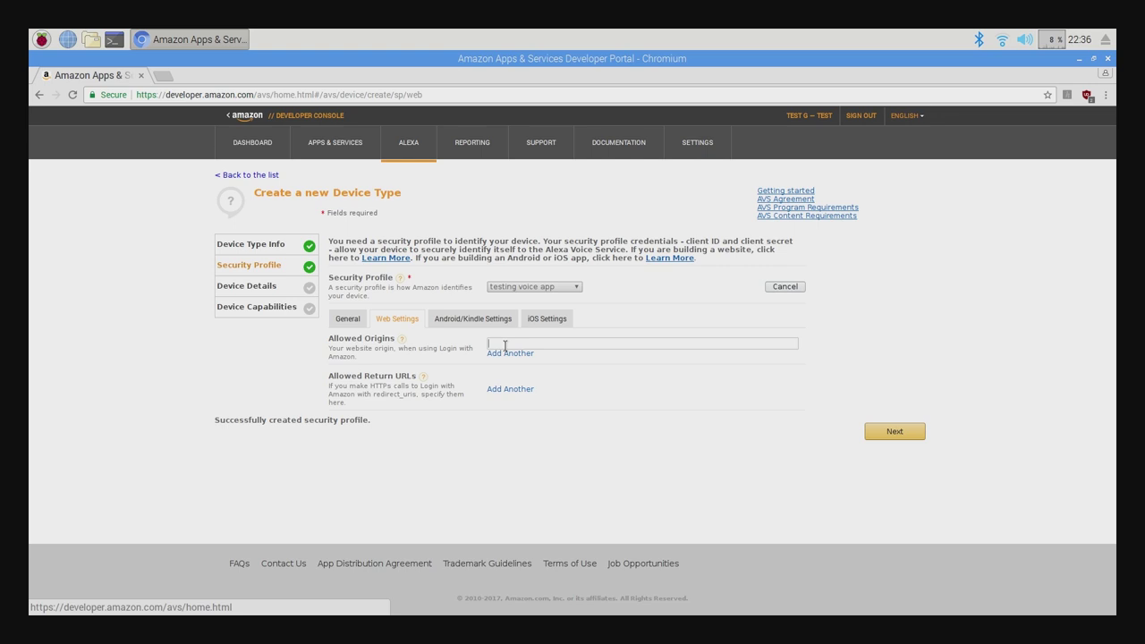
type("https://localhost:3000")
left_click(515, 388)
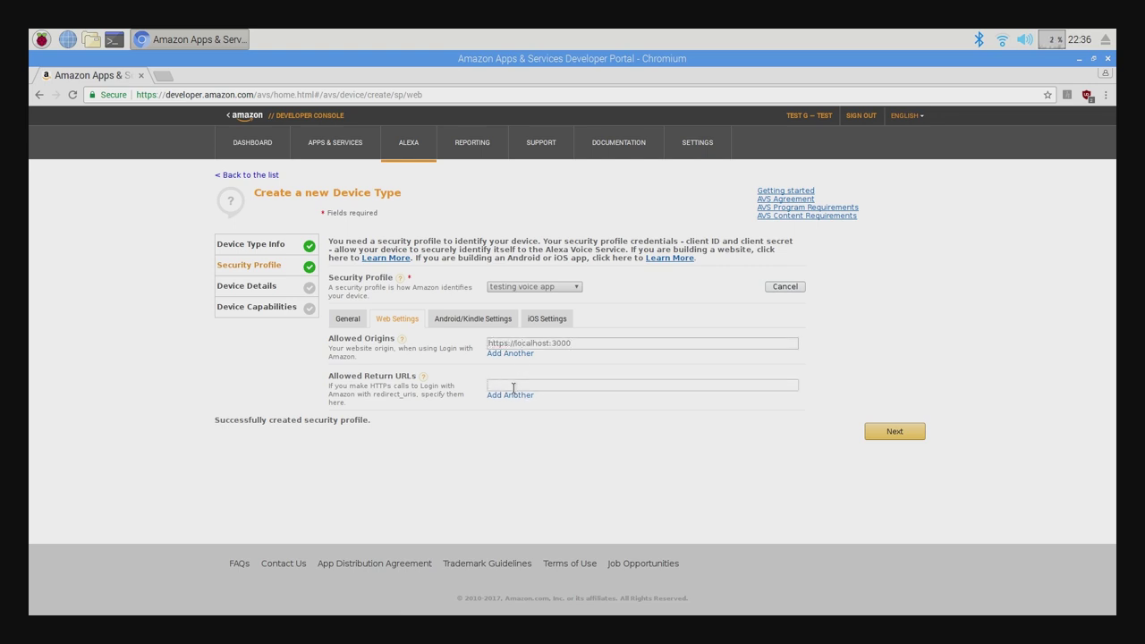
type("https://localhost:3000/authresponse")
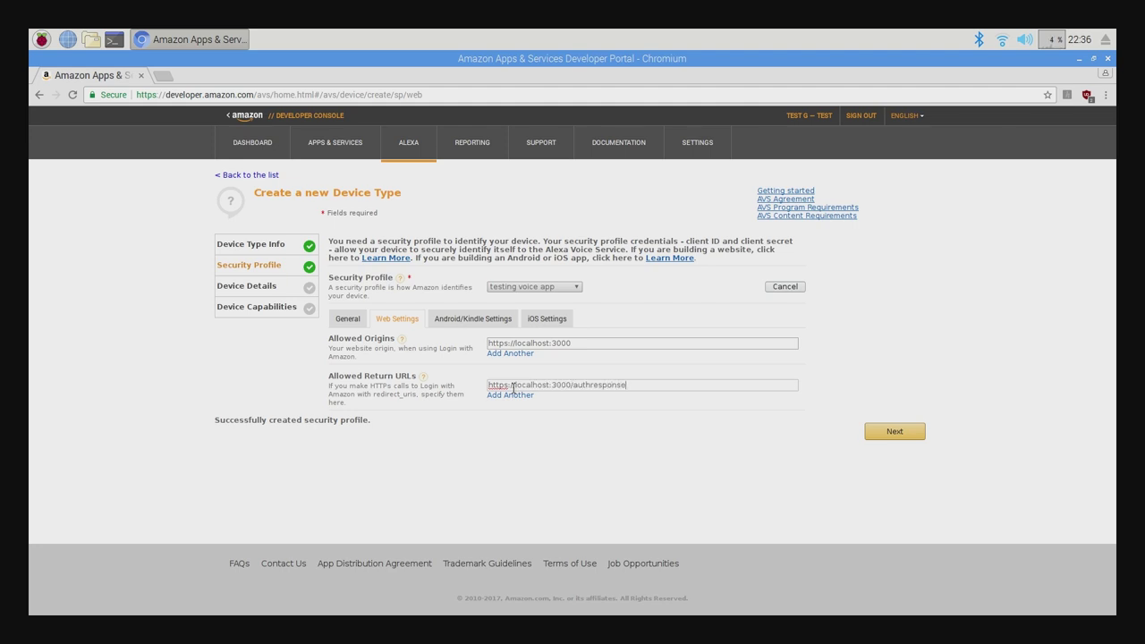
left_click(916, 436)
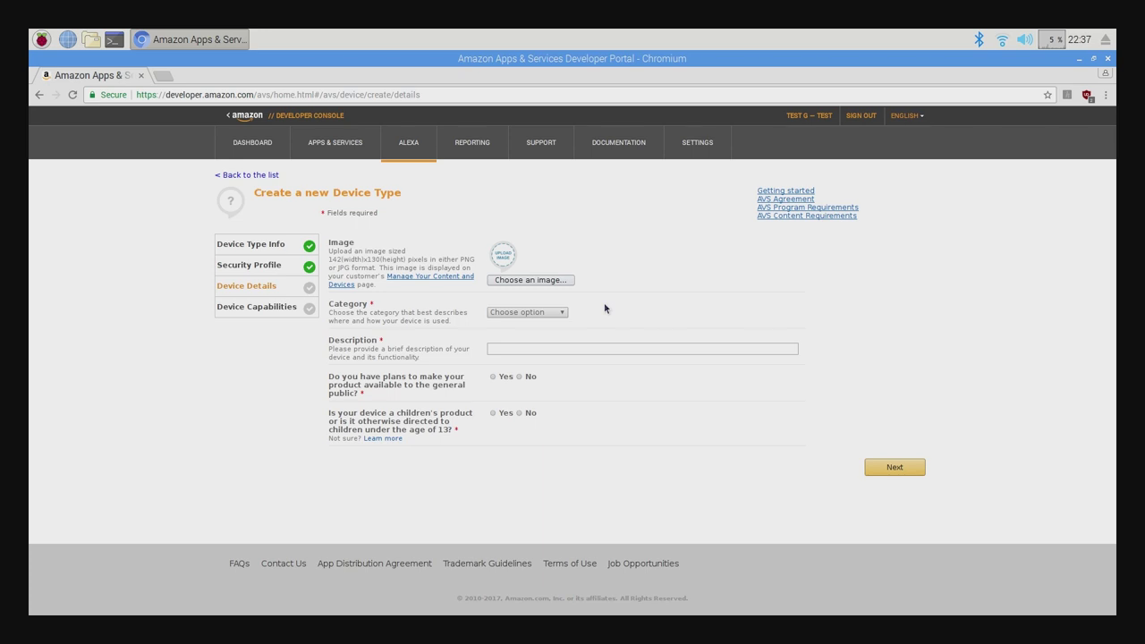
Set category Other, description 'testing voice app', answer No to both questions, and submit.
left_click(553, 312)
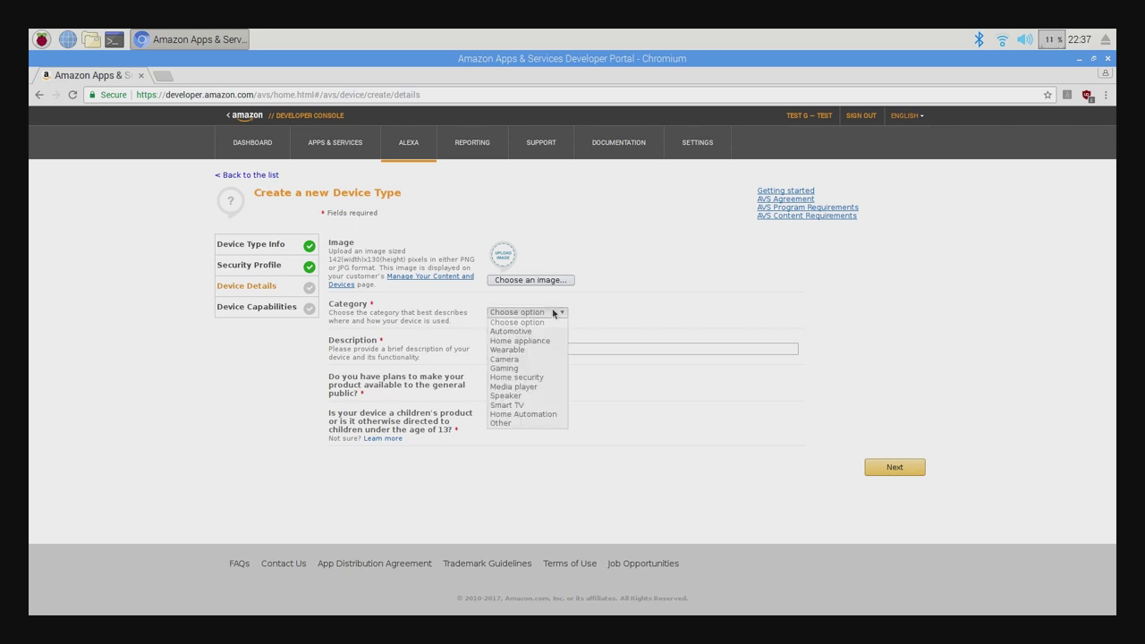
left_click(541, 422)
left_click(503, 348)
type("t")
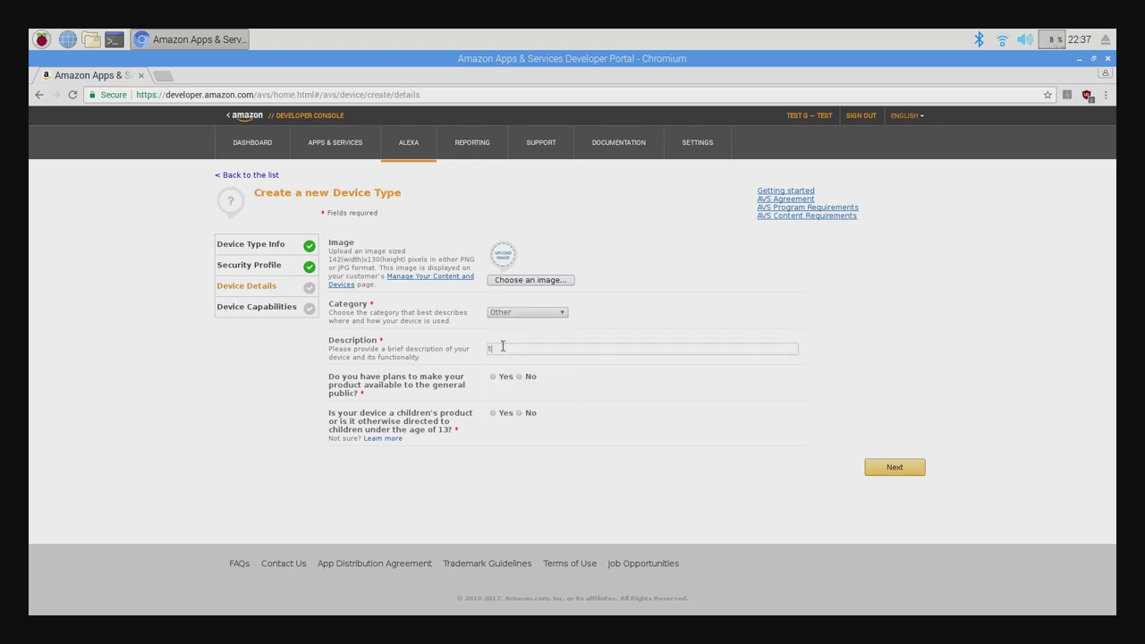
type("esting voice app")
left_click(519, 377)
left_click(519, 413)
left_click(892, 468)
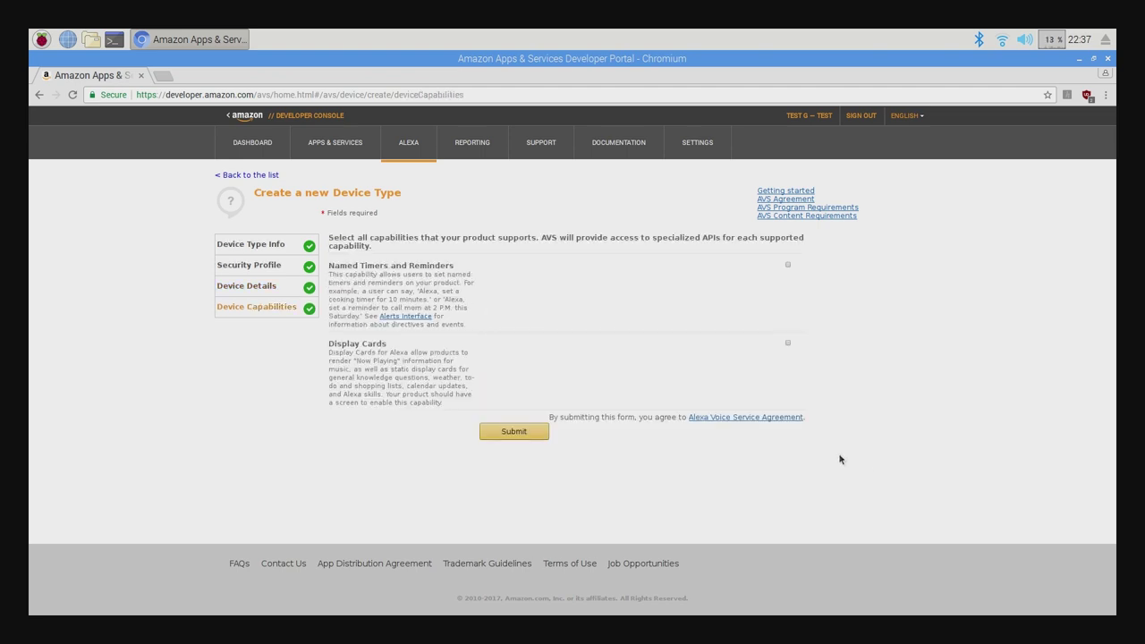
left_click(528, 435)
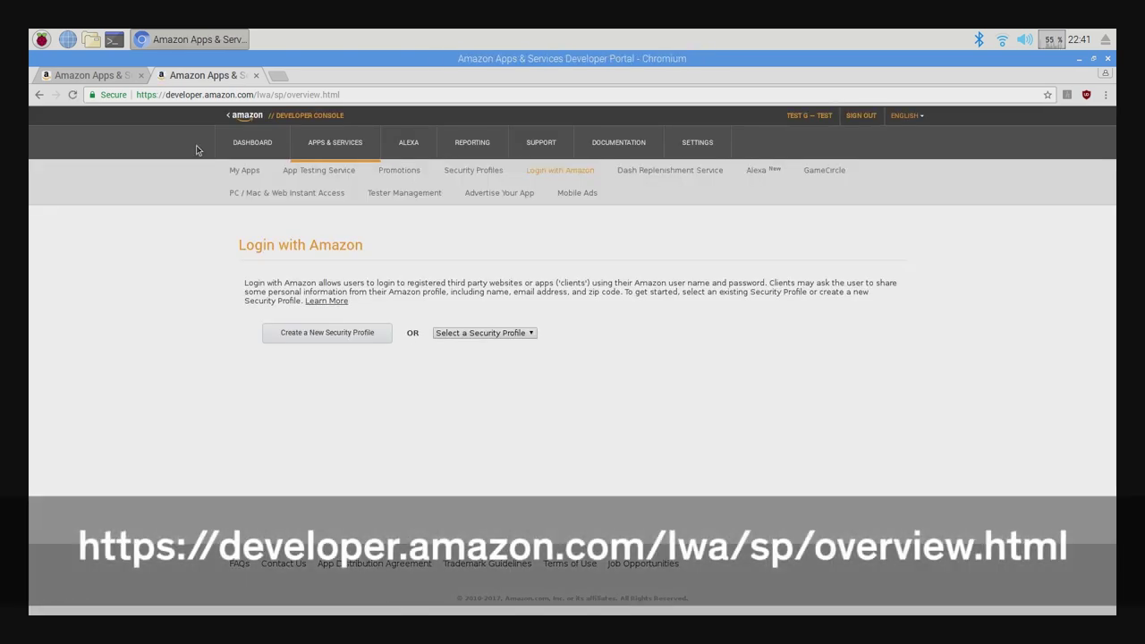
left_click(523, 333)
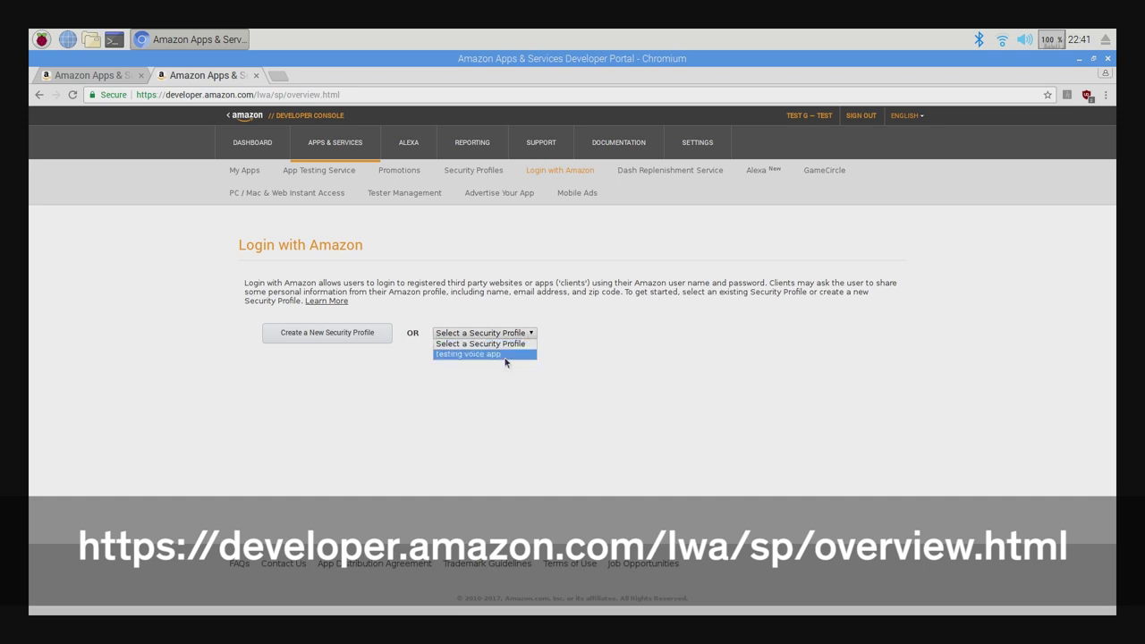
left_click(505, 354)
left_click(555, 334)
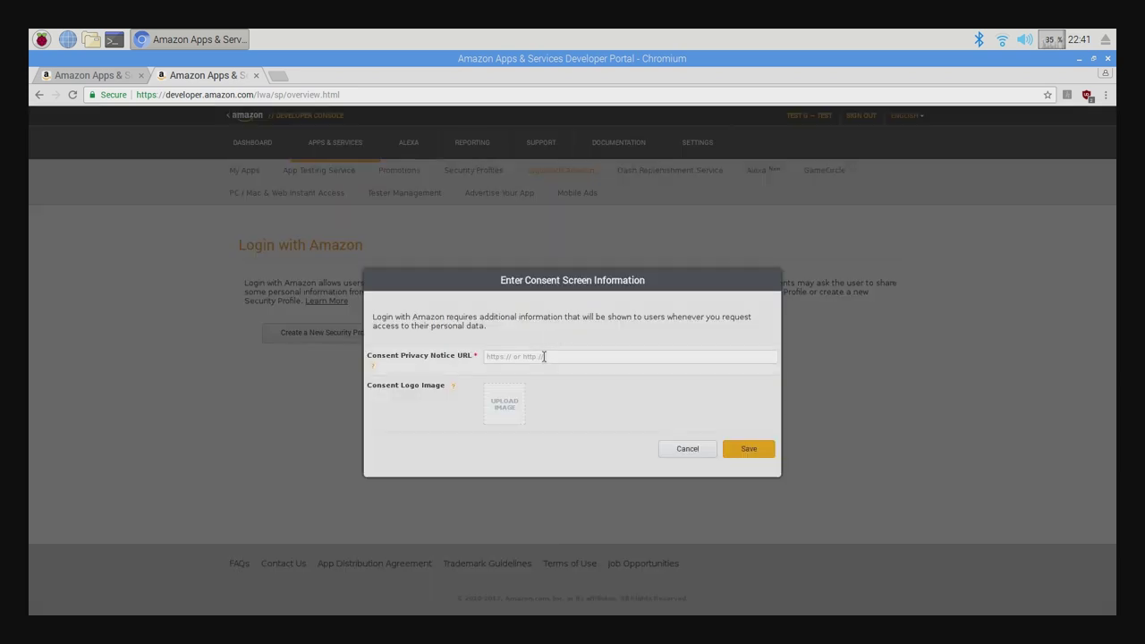
left_click(543, 357)
type("http://example.com")
left_click(735, 449)
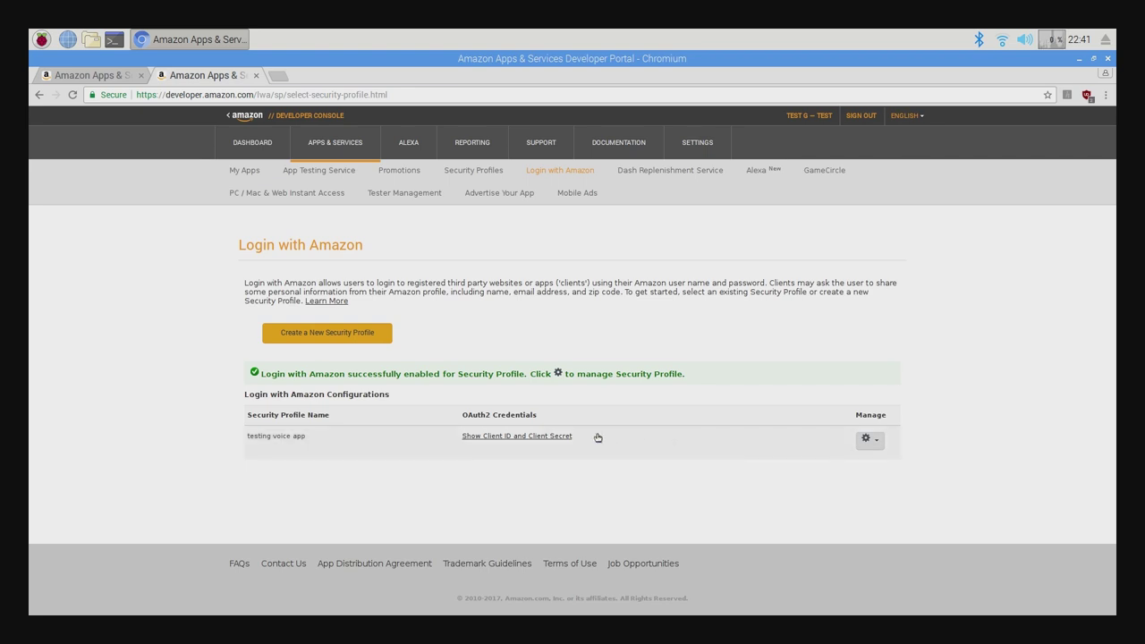
left_click(559, 436)
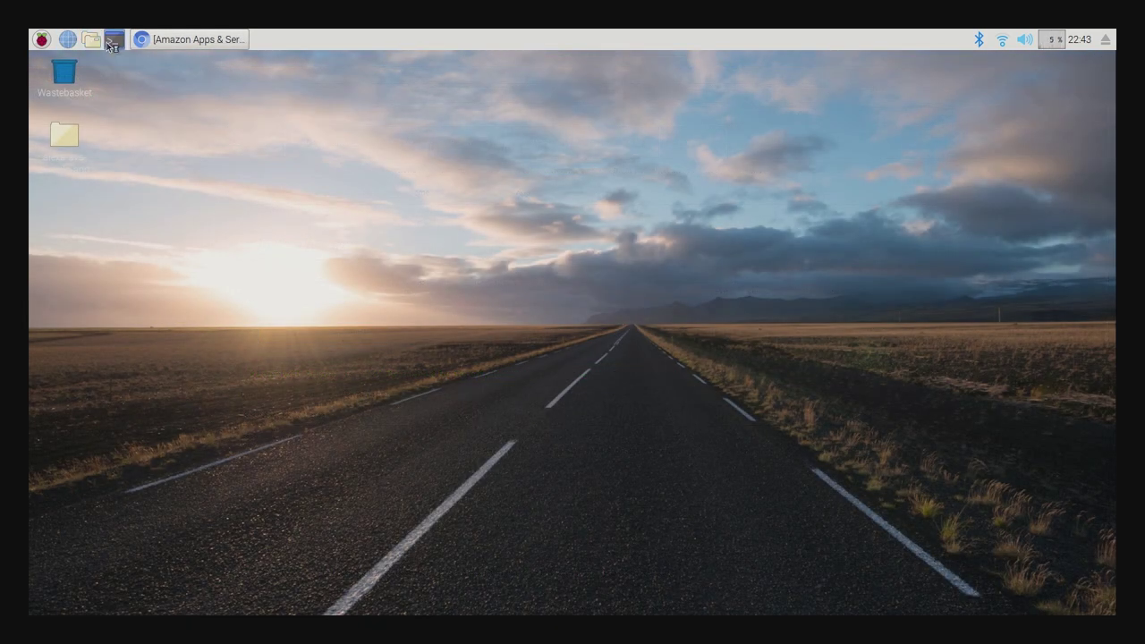
Open LXTerminal and change into the Desktop folder.
left_click(106, 42)
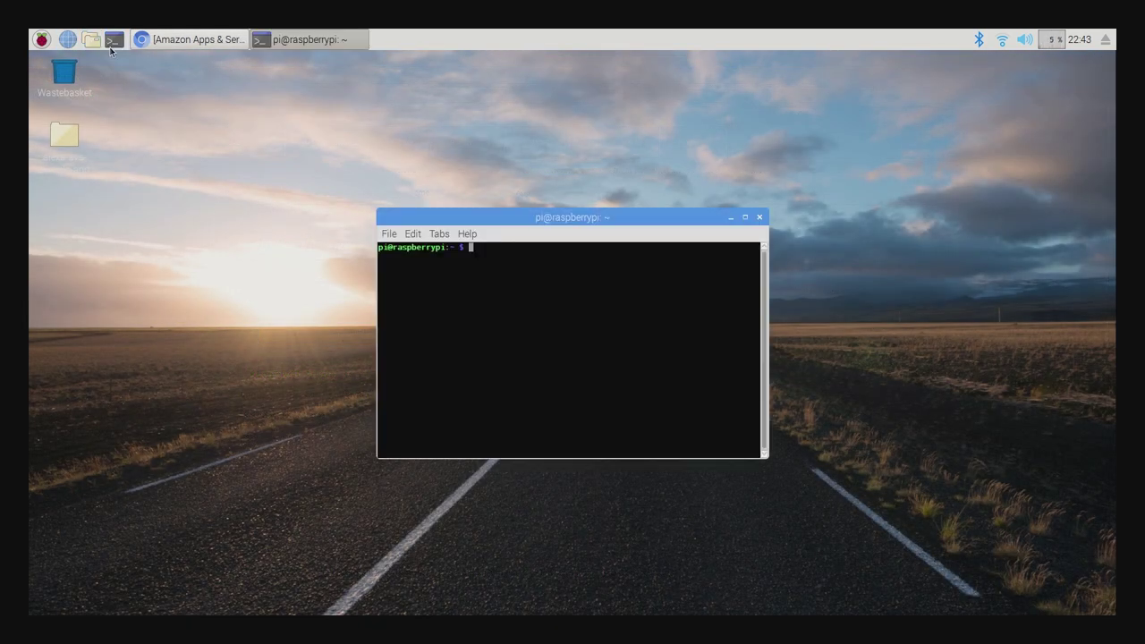
type("cd Desktop")
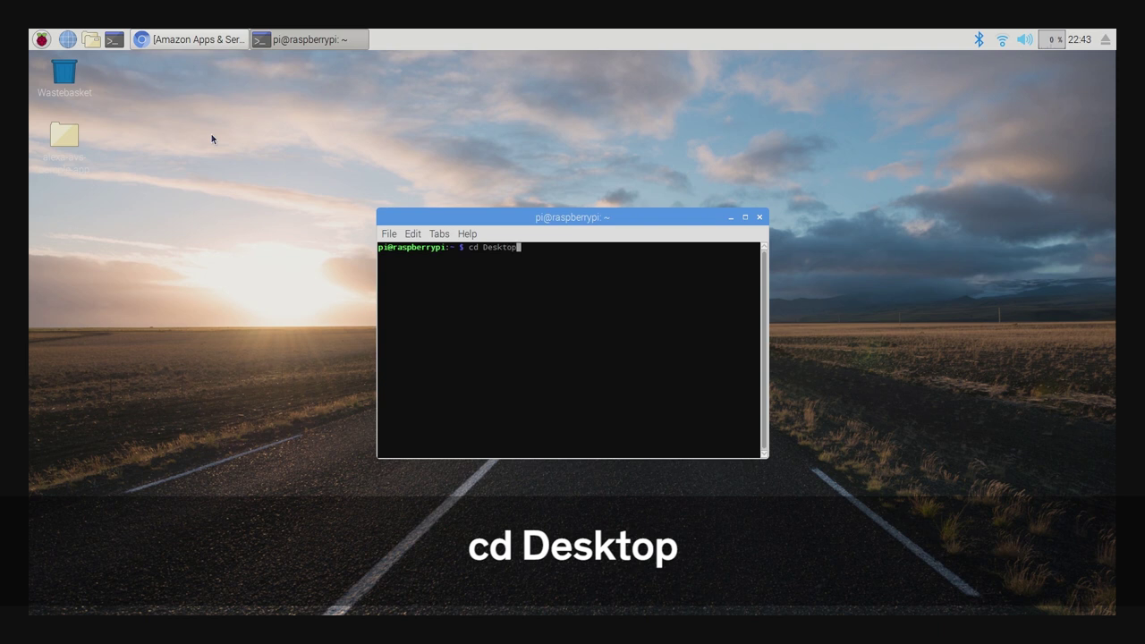
key("Return")
Clone alexa-avs-sample-app, change into its folder, and open automated_install.sh in nano.
type("git clone https:")
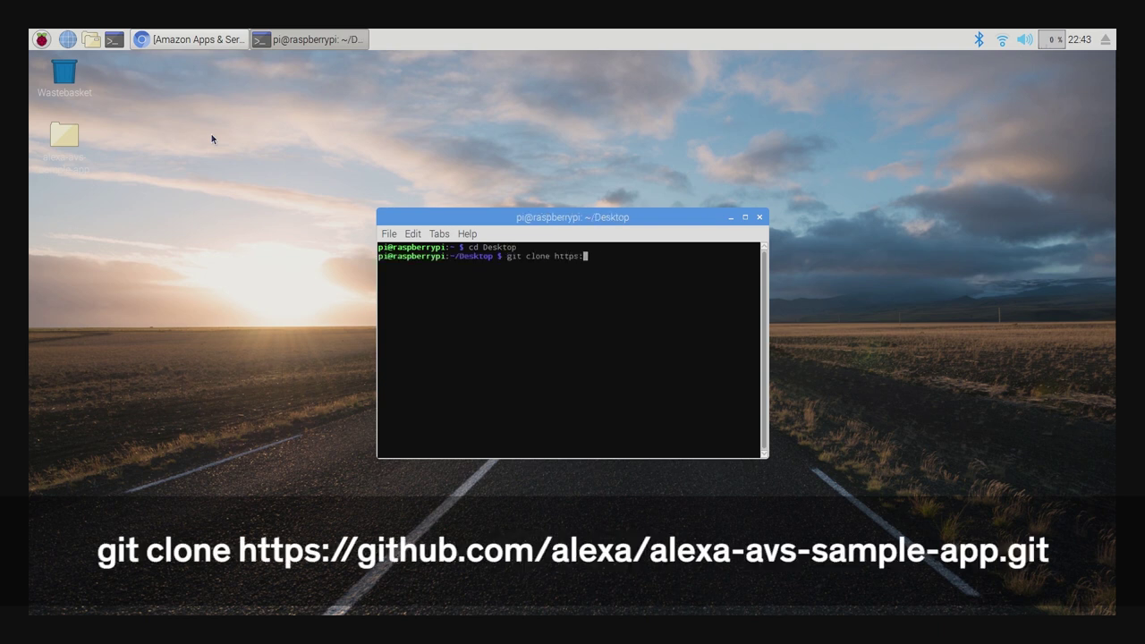
type("//github.com/alexa/")
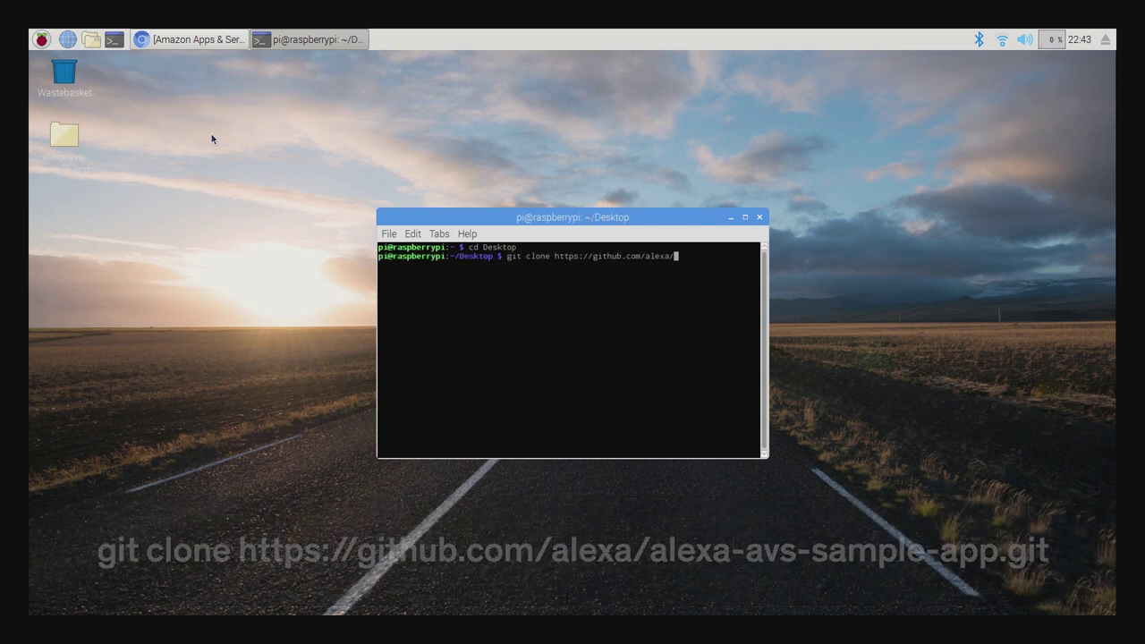
type("alexa-avs-sample-app.git")
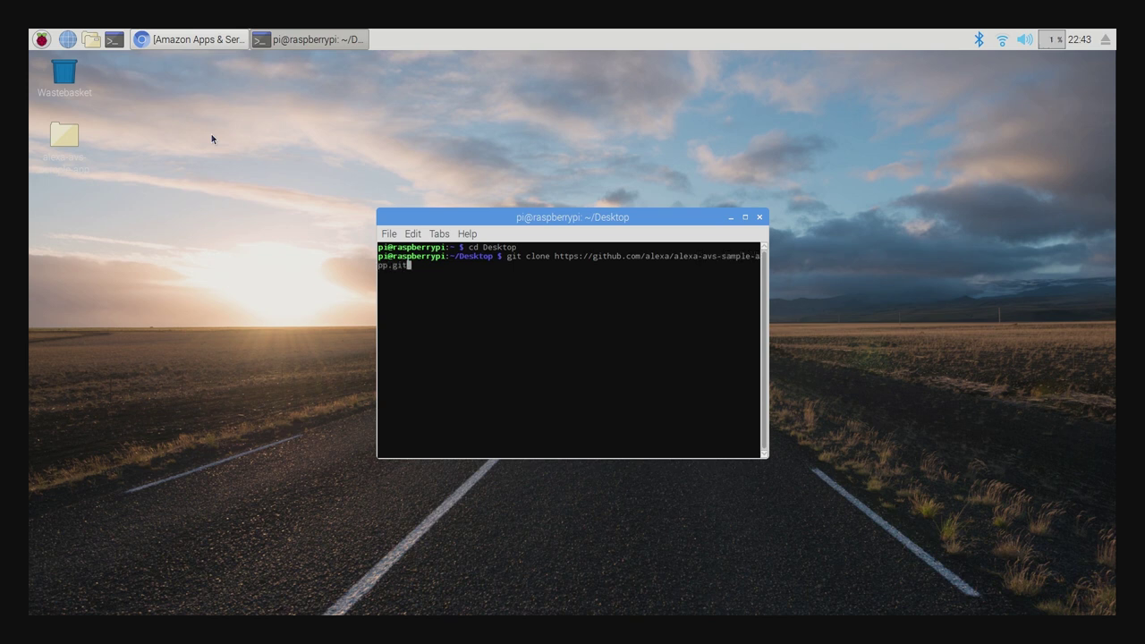
key("Return")
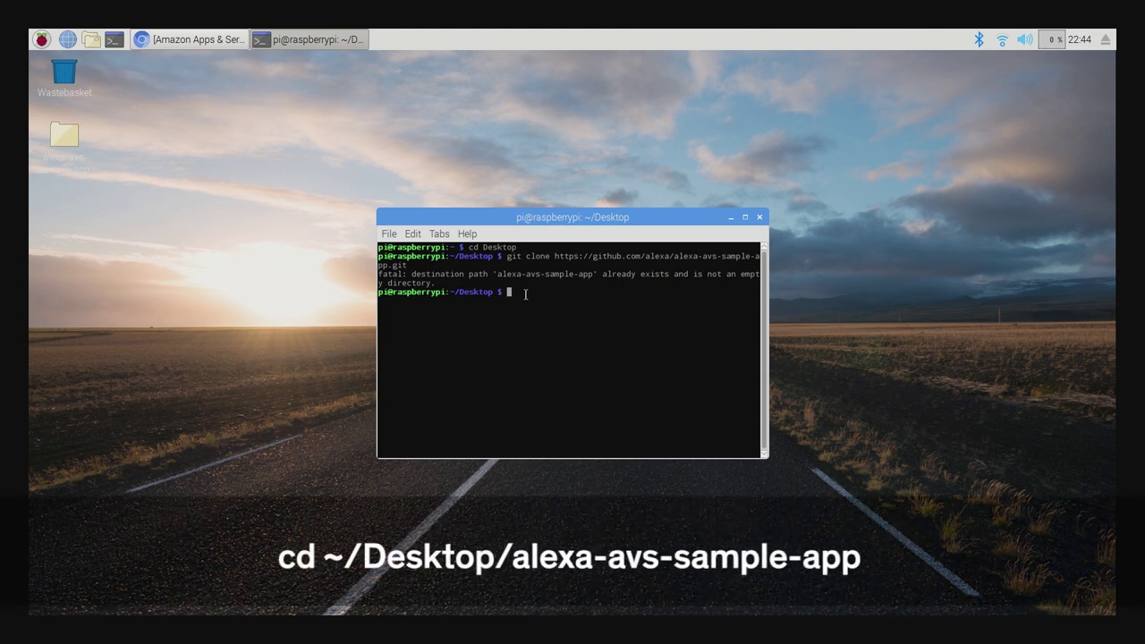
type("cd ~/Desktop/alexa-avs-sample-app")
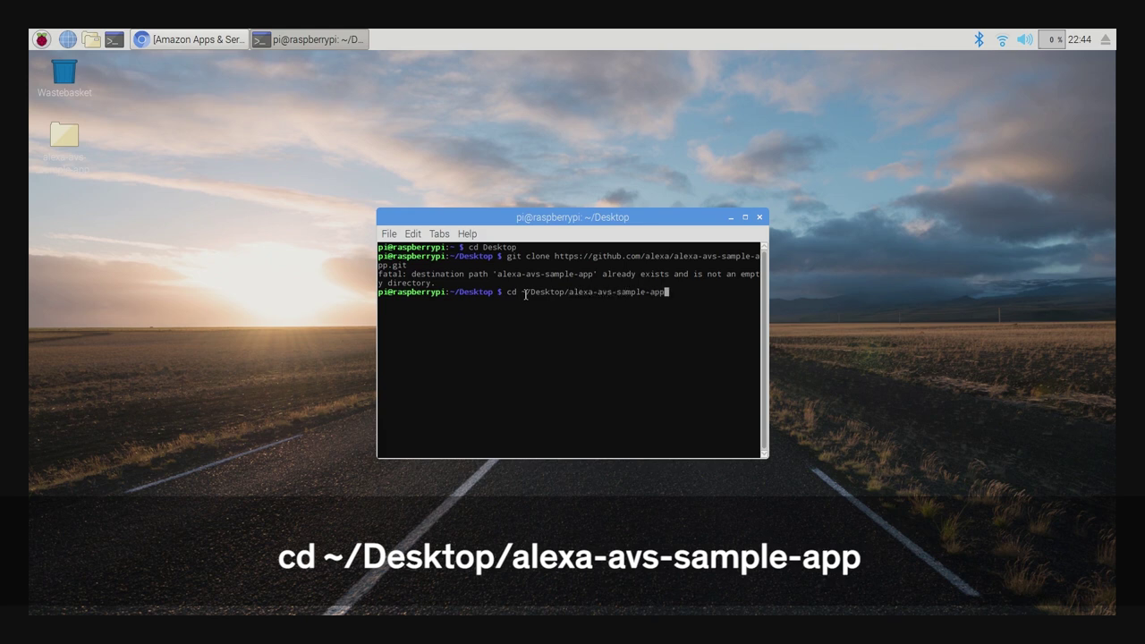
key("Return")
type("nano automated_install")
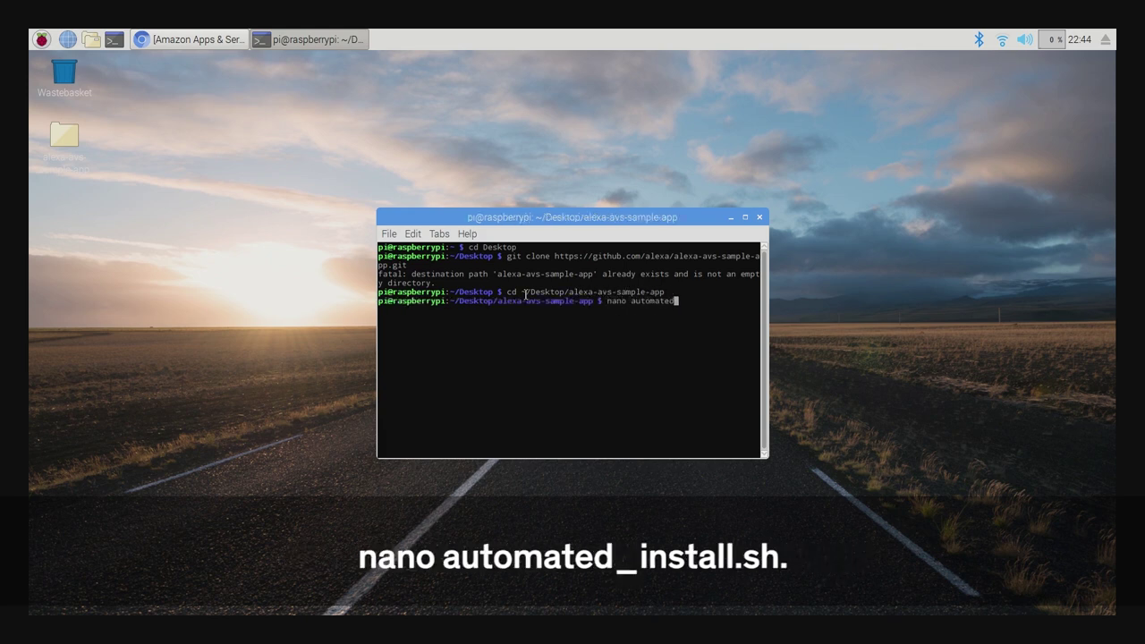
type(".sh")
key("Return")
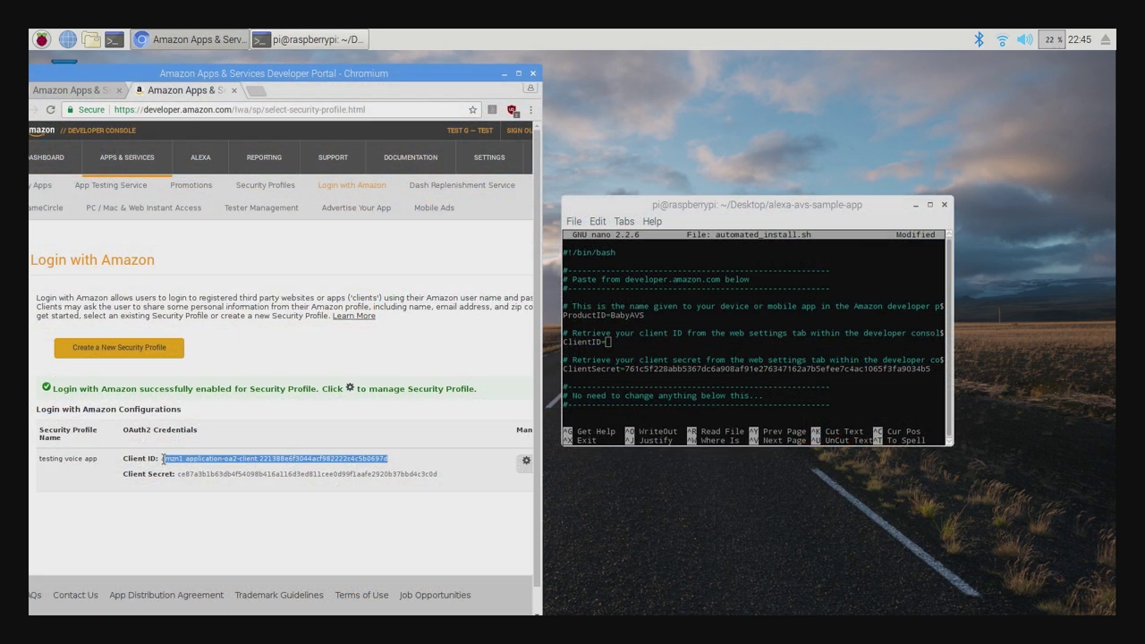
Paste the security profile's client ID into automated_install.sh and save the file.
right_click(182, 463)
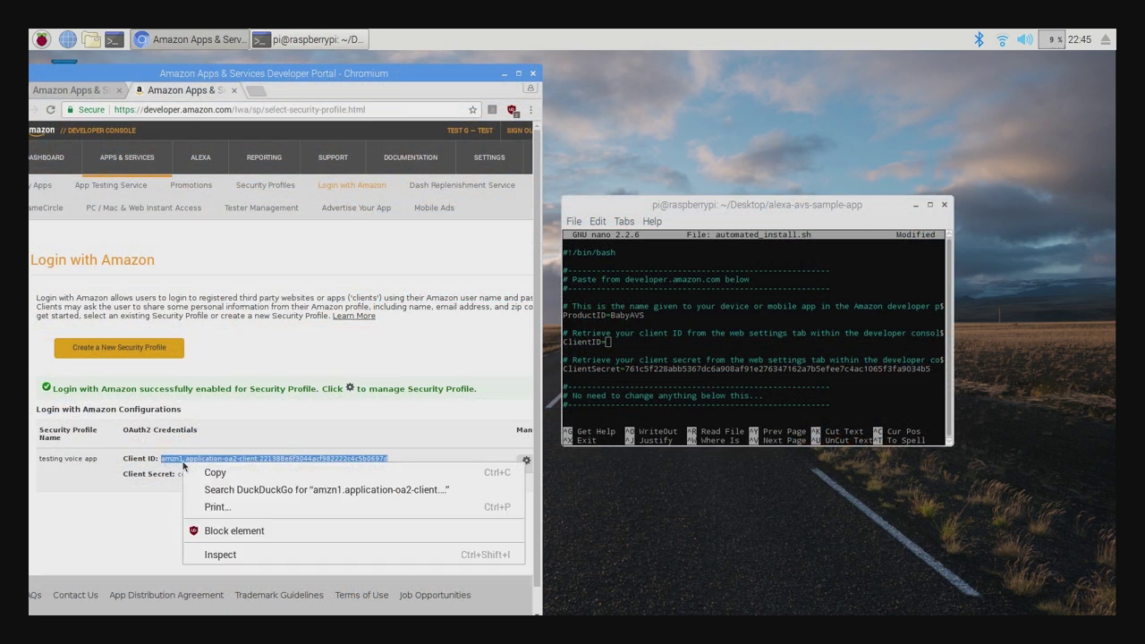
left_click(189, 472)
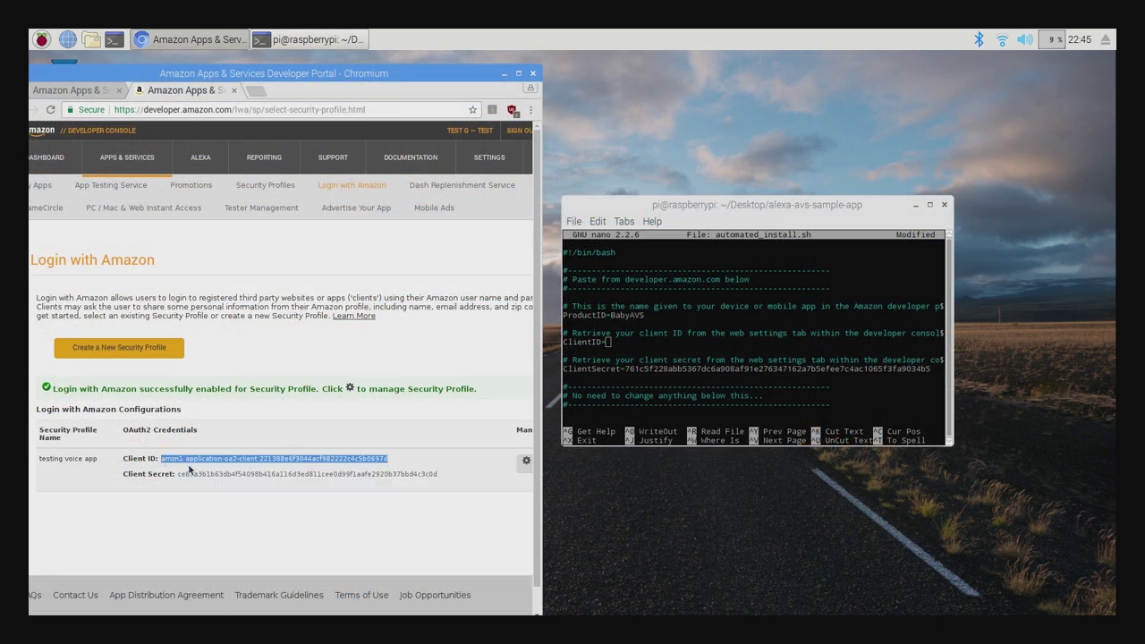
left_click(624, 344)
key("super")
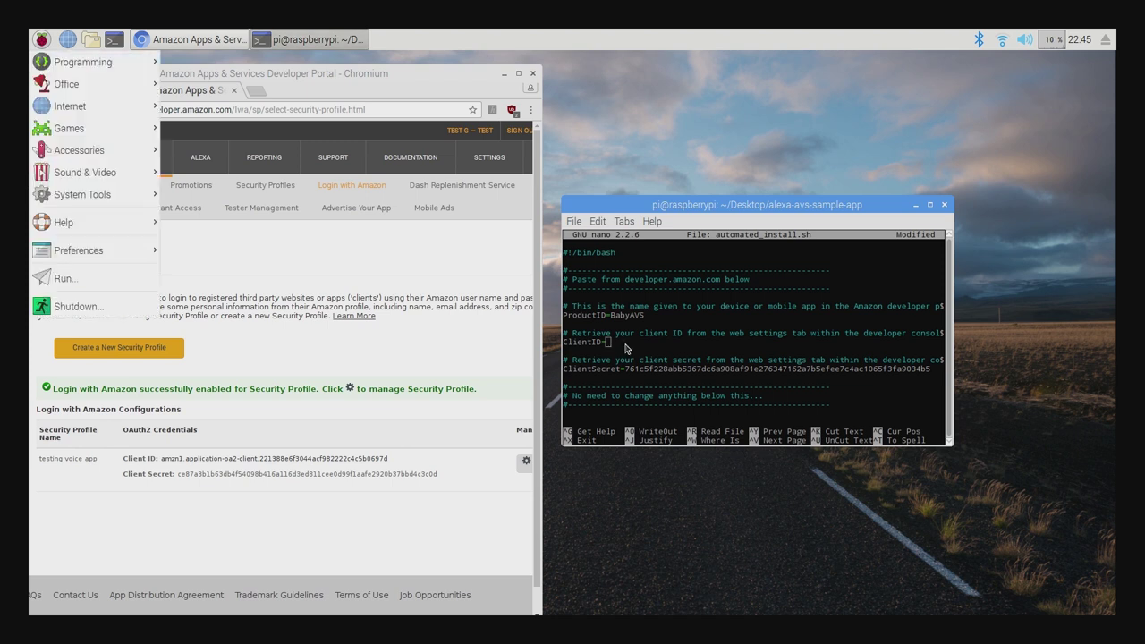
key("Escape")
key("ctrl+v")
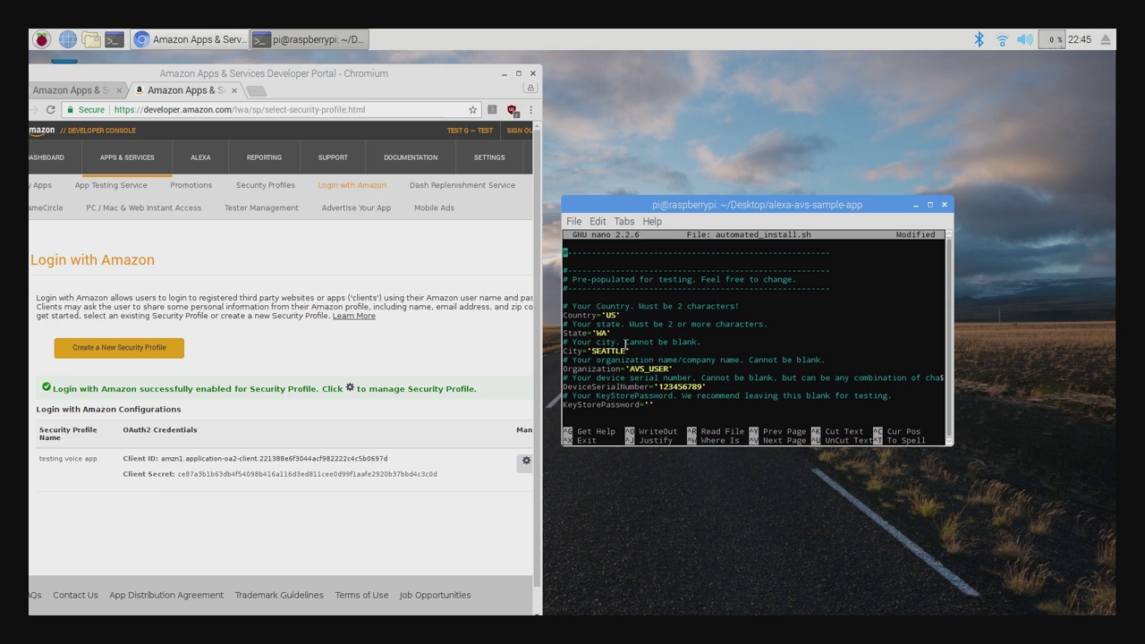
key("ctrl+x")
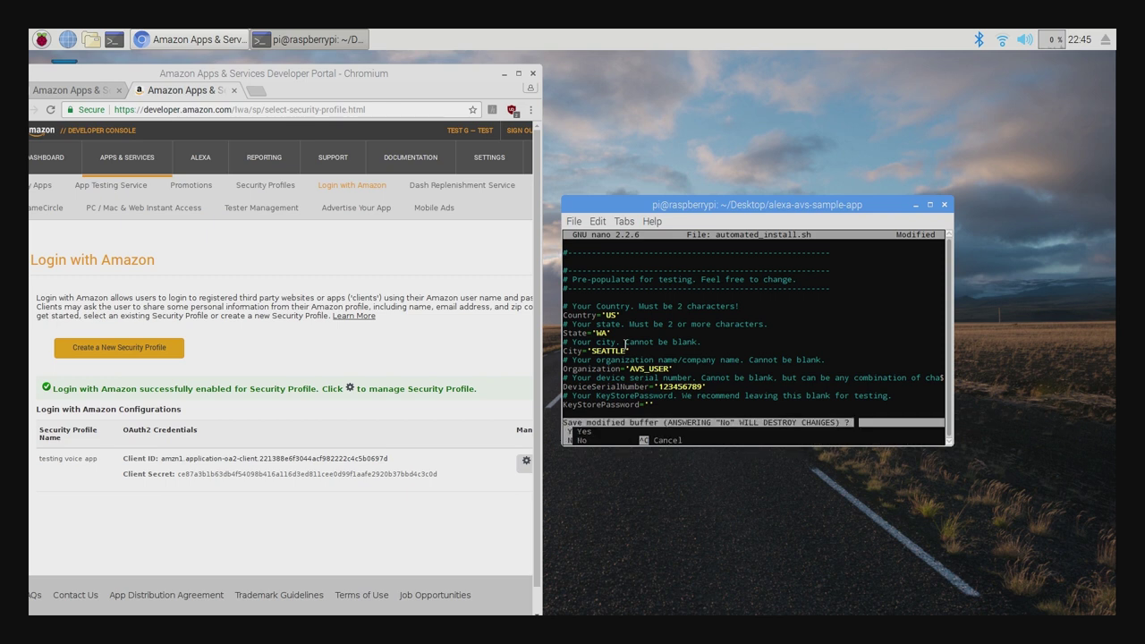
key("y")
key("Return")
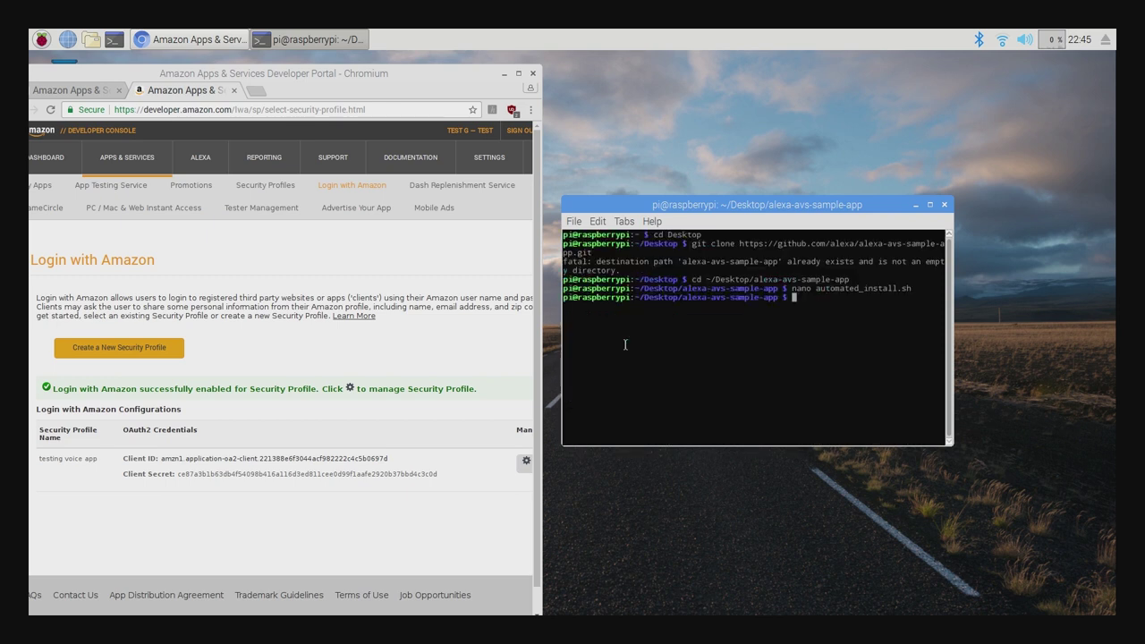
Reopen automated_install.sh and paste the profile's client secret onto the ClientSecret line.
key("Up")
key("Return")
key("BackSpace")
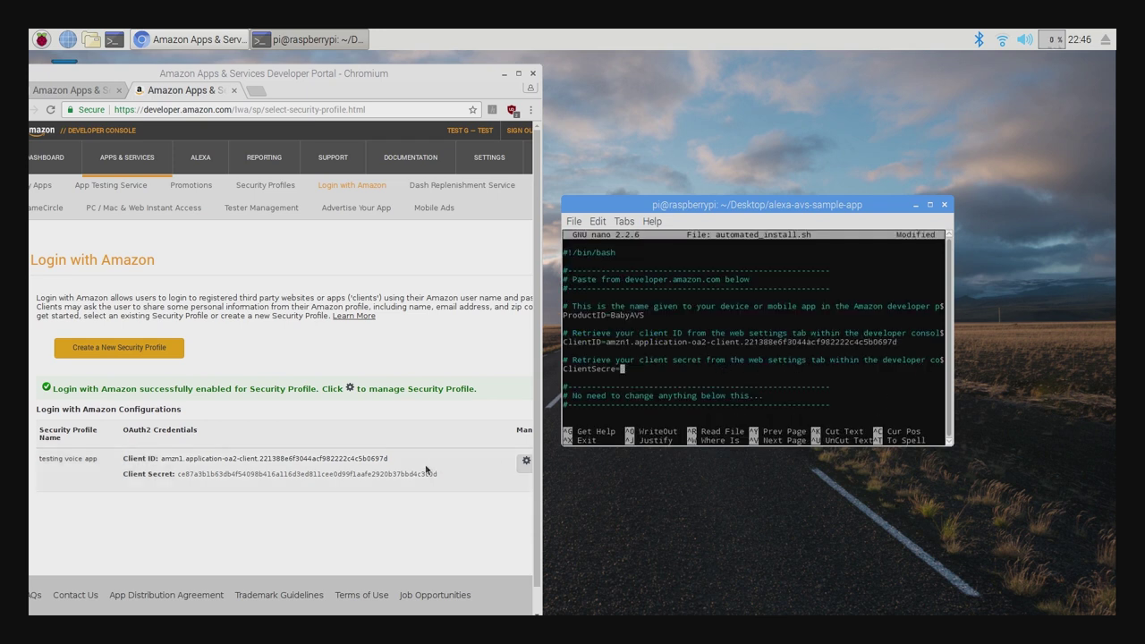
left_click_drag(439, 474, 195, 474)
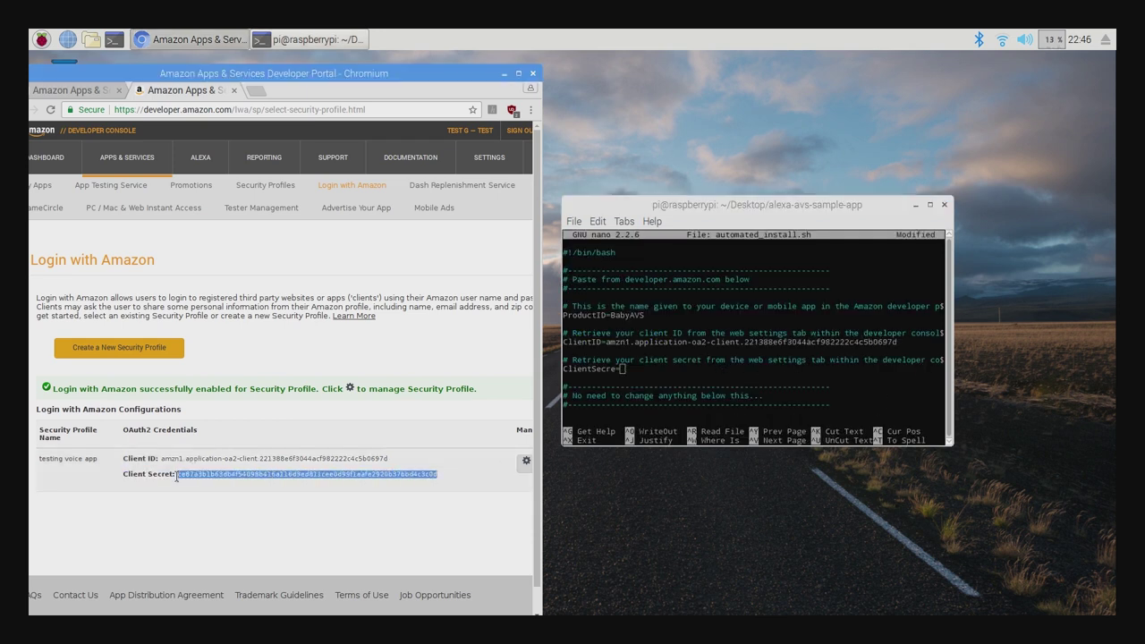
right_click(195, 475)
left_click(226, 486)
left_click(624, 369)
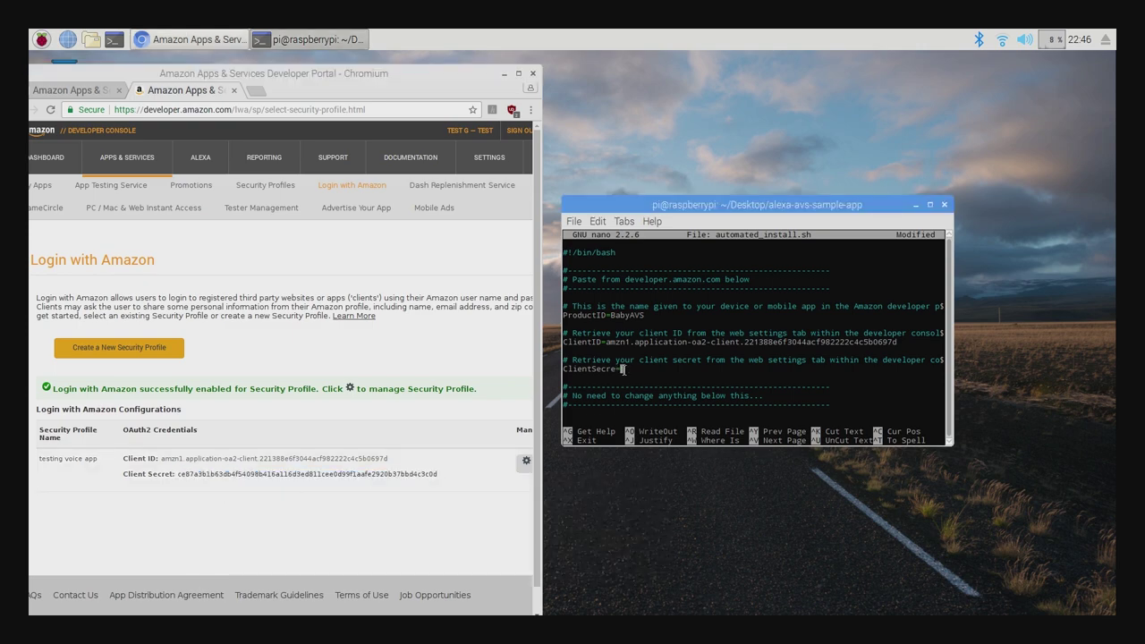
key("ctrl+v")
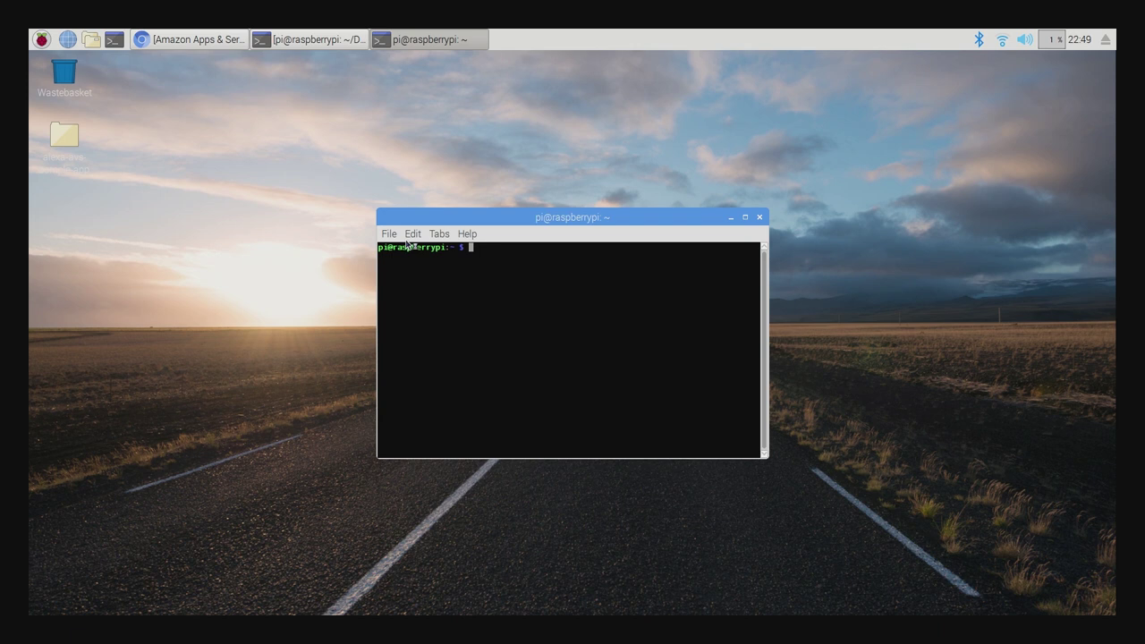
In ~/Desktop/alexa-avs-sample-app, make automated_install.sh executable with chmod +x.
type("cd ~/Desktop/alexa-avs-sample-app")
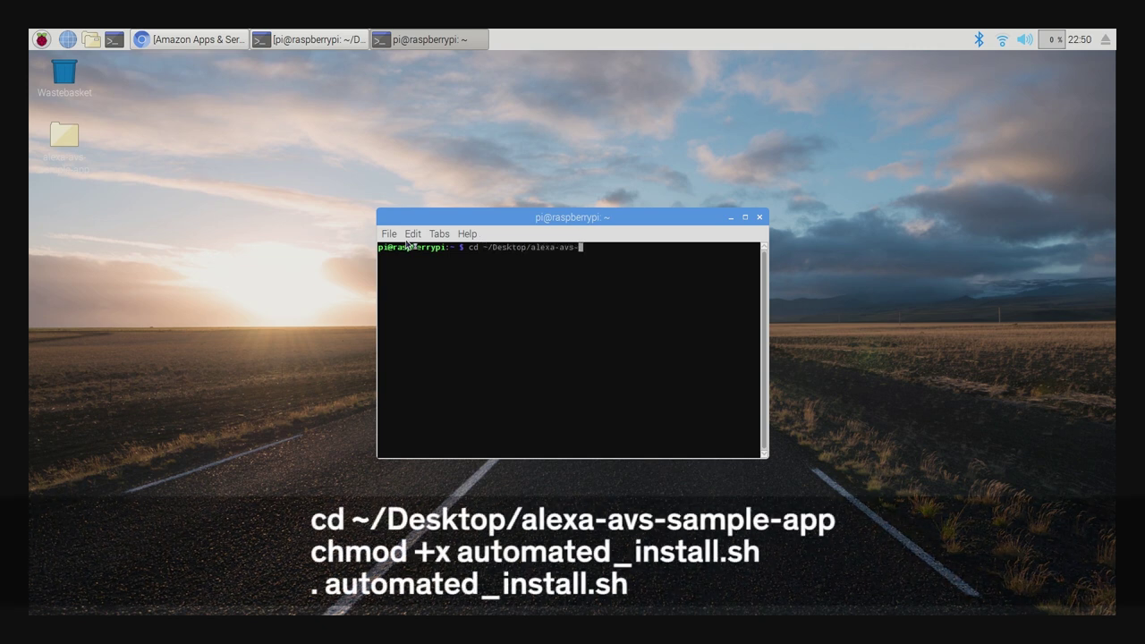
key("Return")
type("chmod +x automated_install.sh")
key("Return")
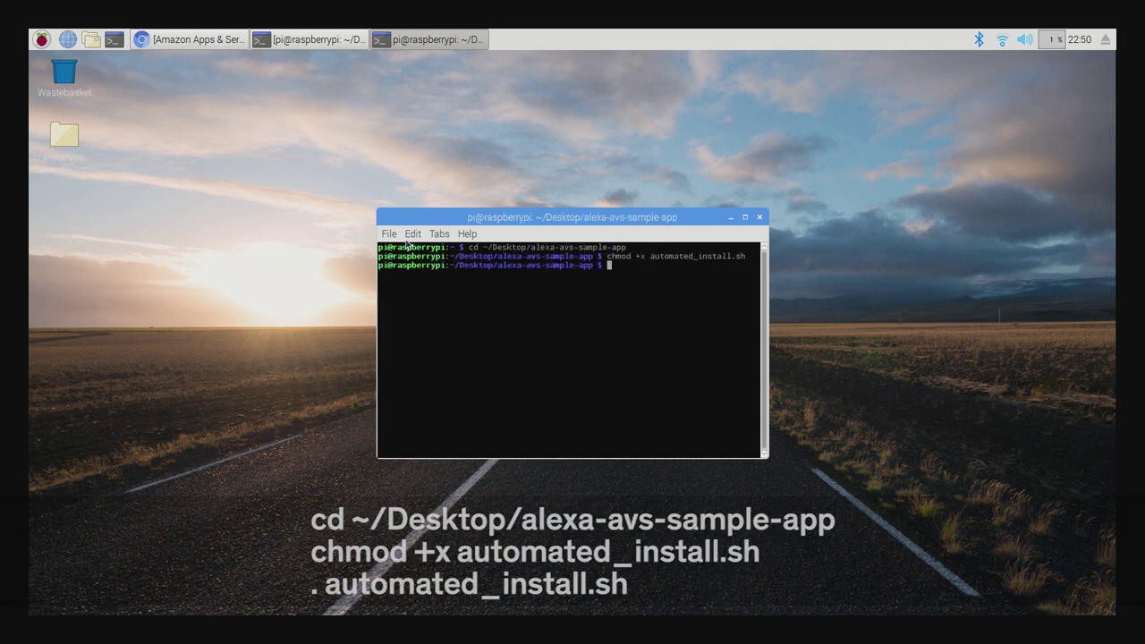
Run automated_install.sh and answer y to confirm the credentials.
type(". automated_install.sh")
key("Return")
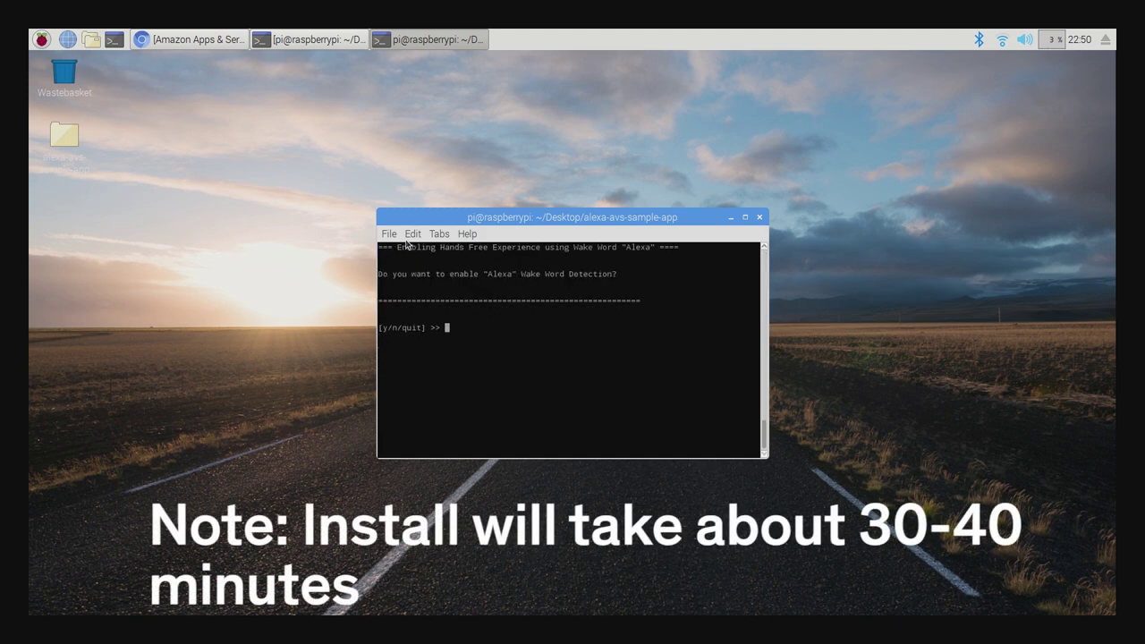
type("y")
key("Return")
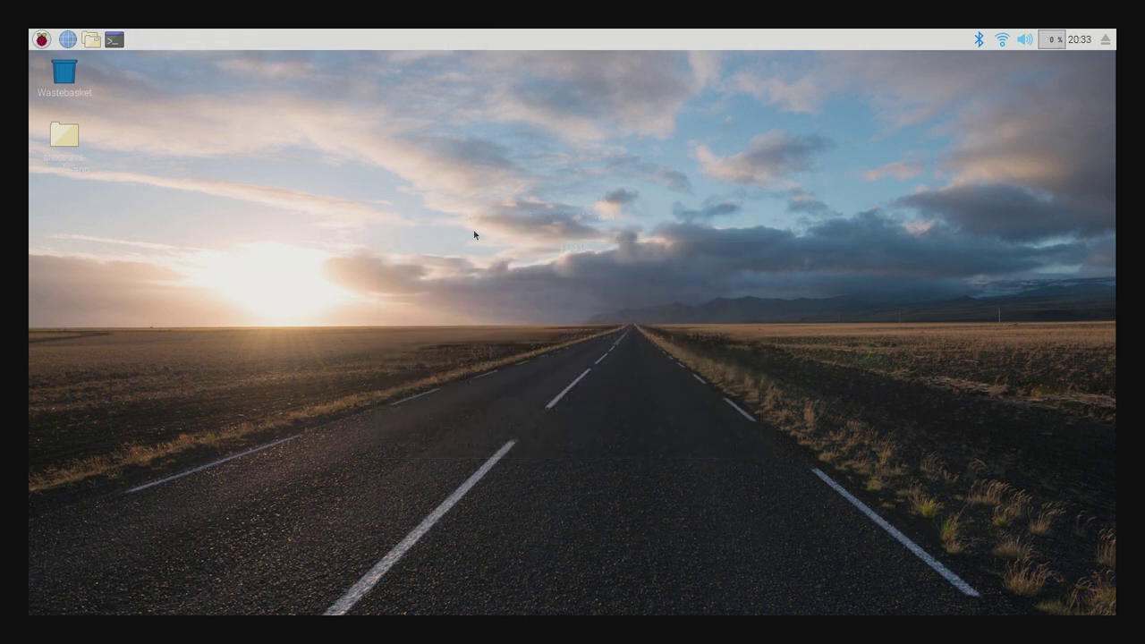
Run the companionService npm start command on port 3000, park it upper right, and open another terminal.
left_click(116, 42)
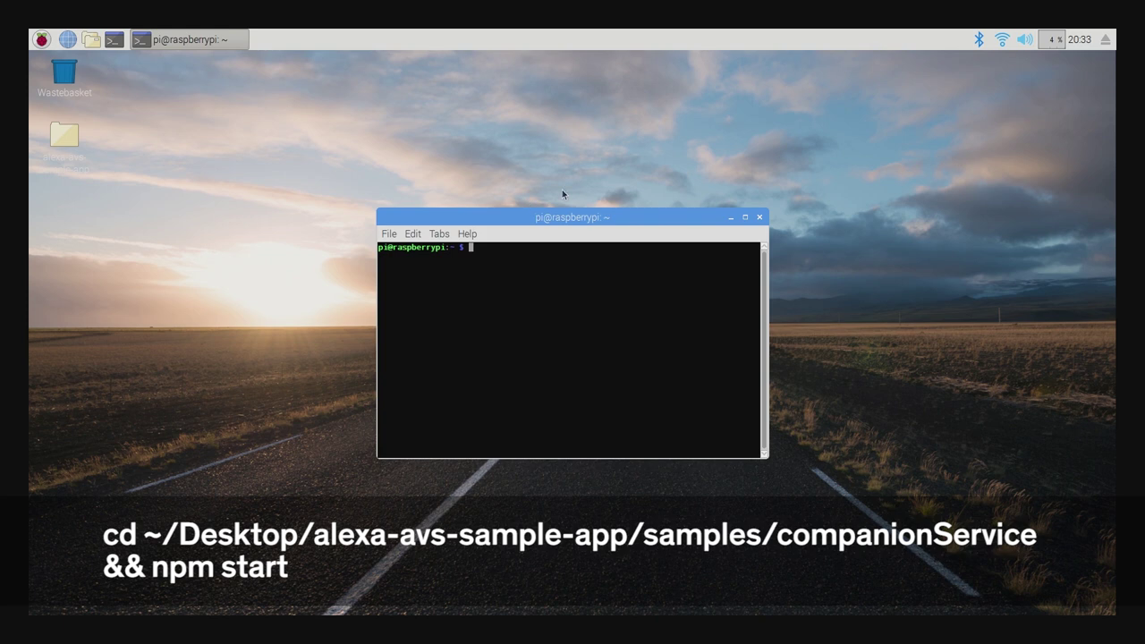
key("ctrl+shift+v")
key("Return")
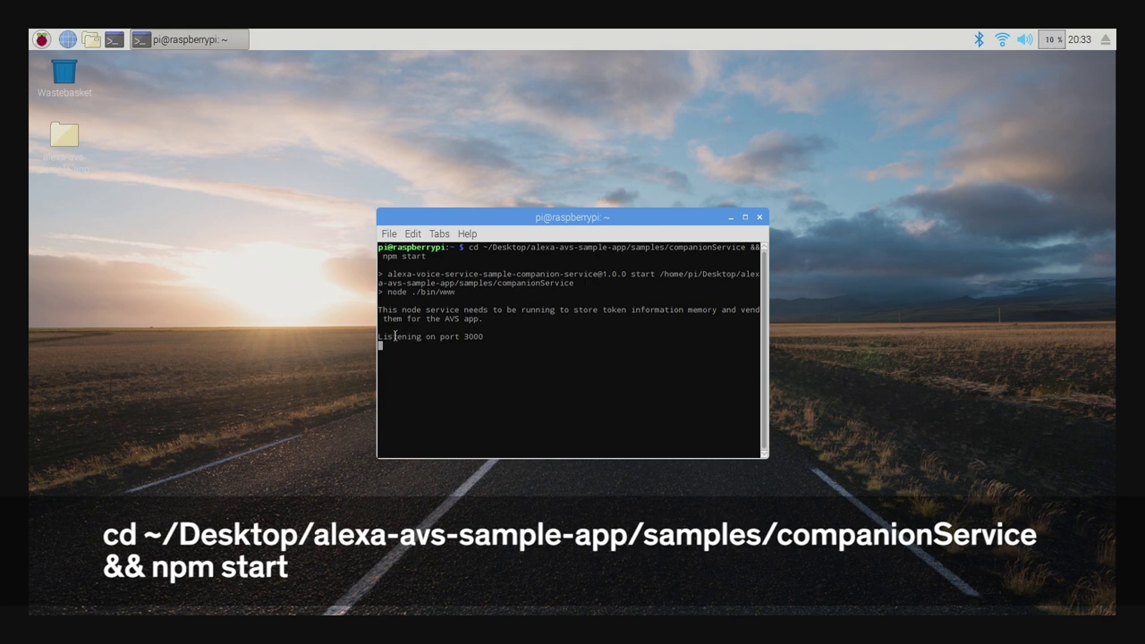
left_click_drag(526, 221, 717, 95)
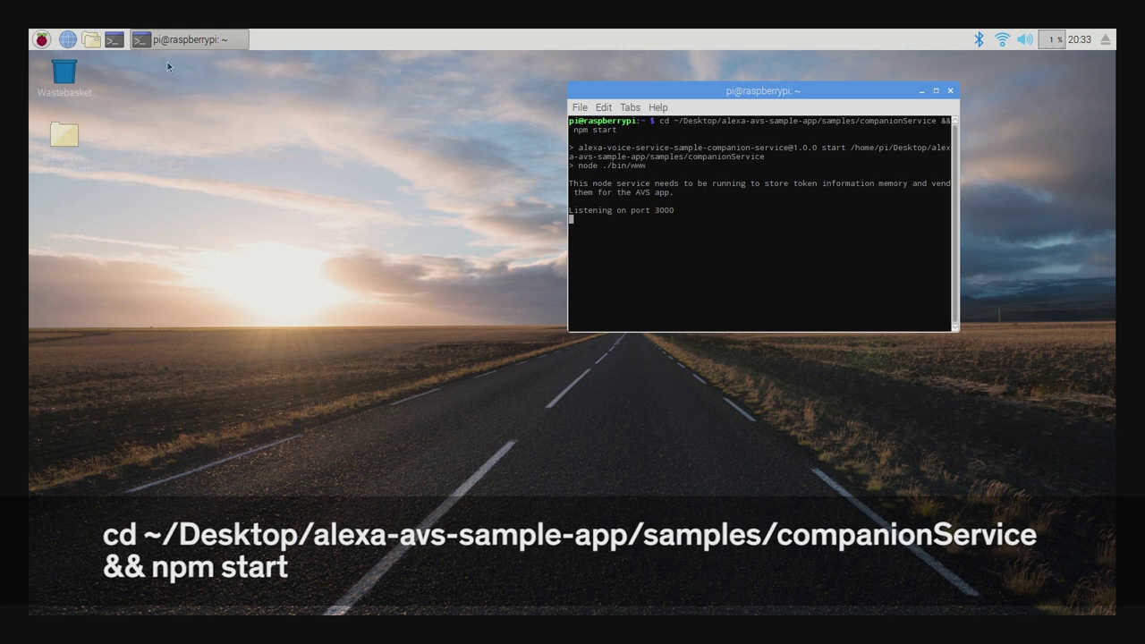
left_click(114, 39)
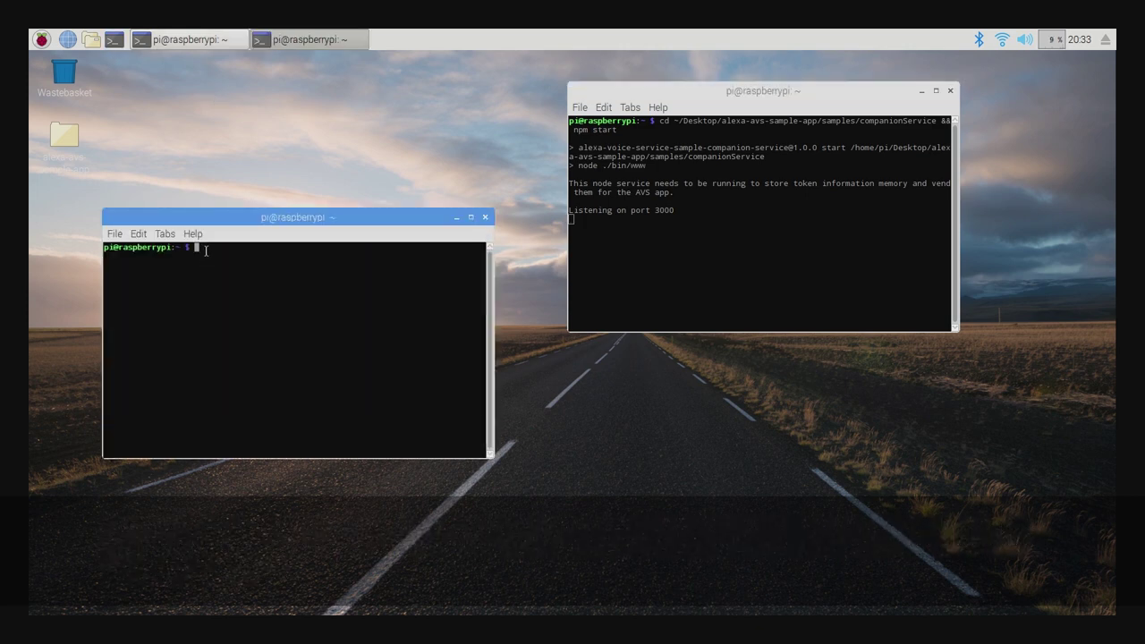
Run cd into samples/javaclient and mvn exec:exec, then move that terminal aside.
key("ctrl+shift+v")
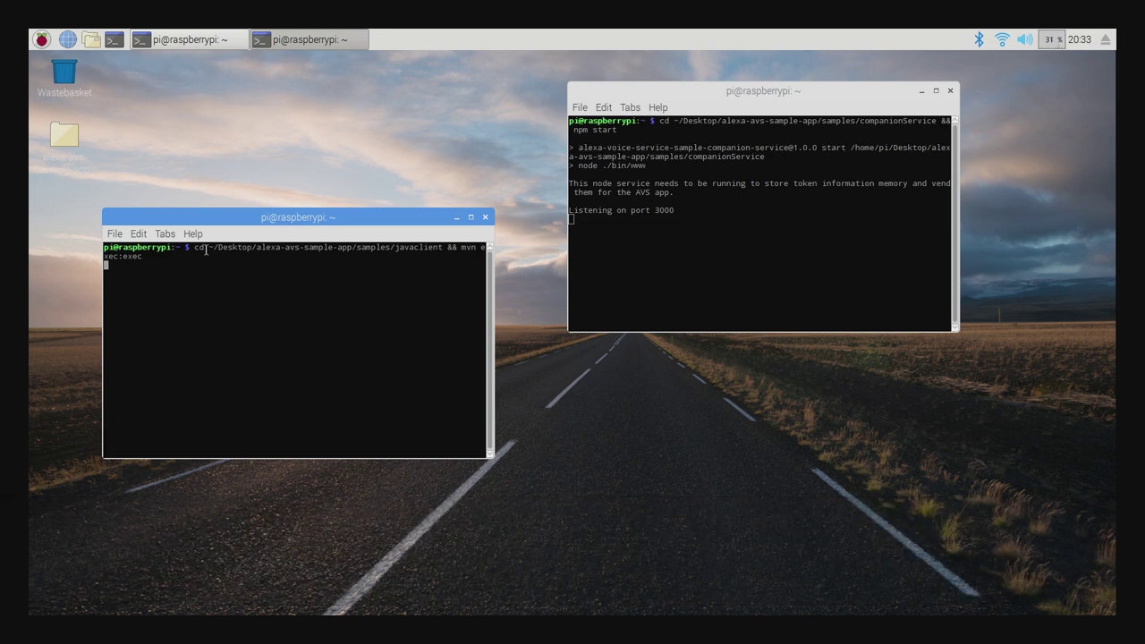
left_click_drag(230, 217, 288, 66)
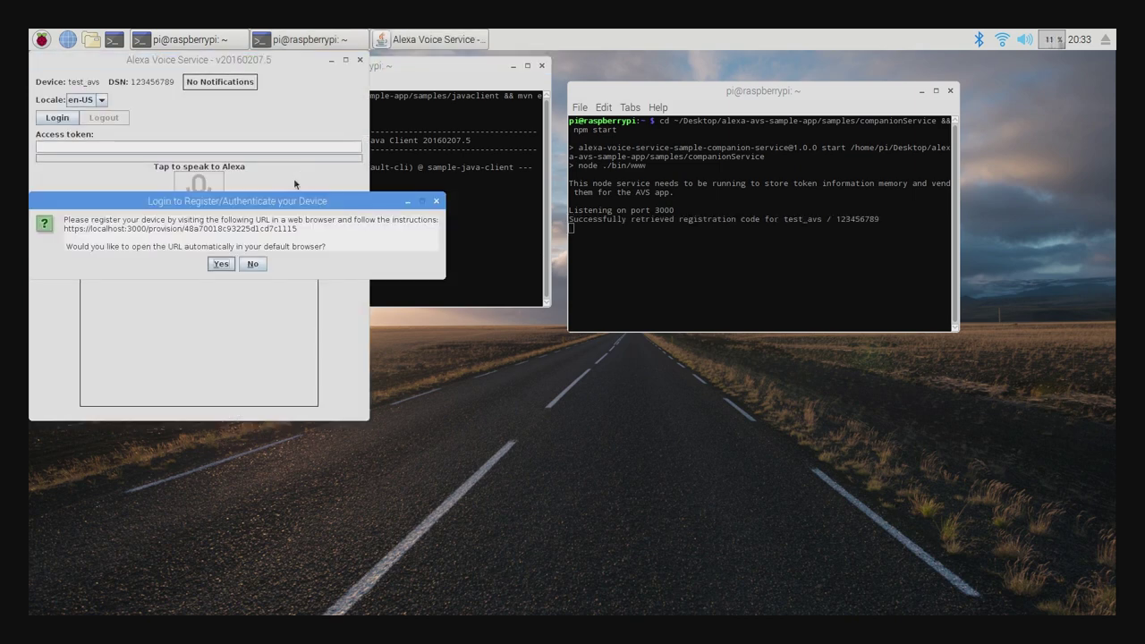
Sign in to Amazon, approve the testing voice app, close Chromium, and OK the token notice.
left_click(222, 264)
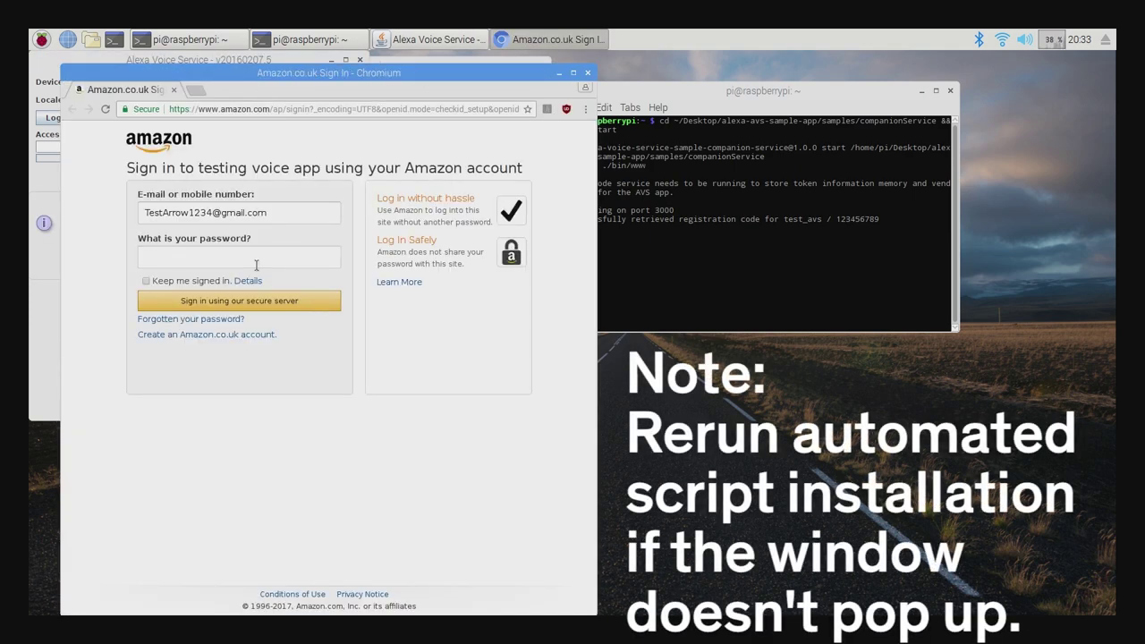
type("••••••••••••")
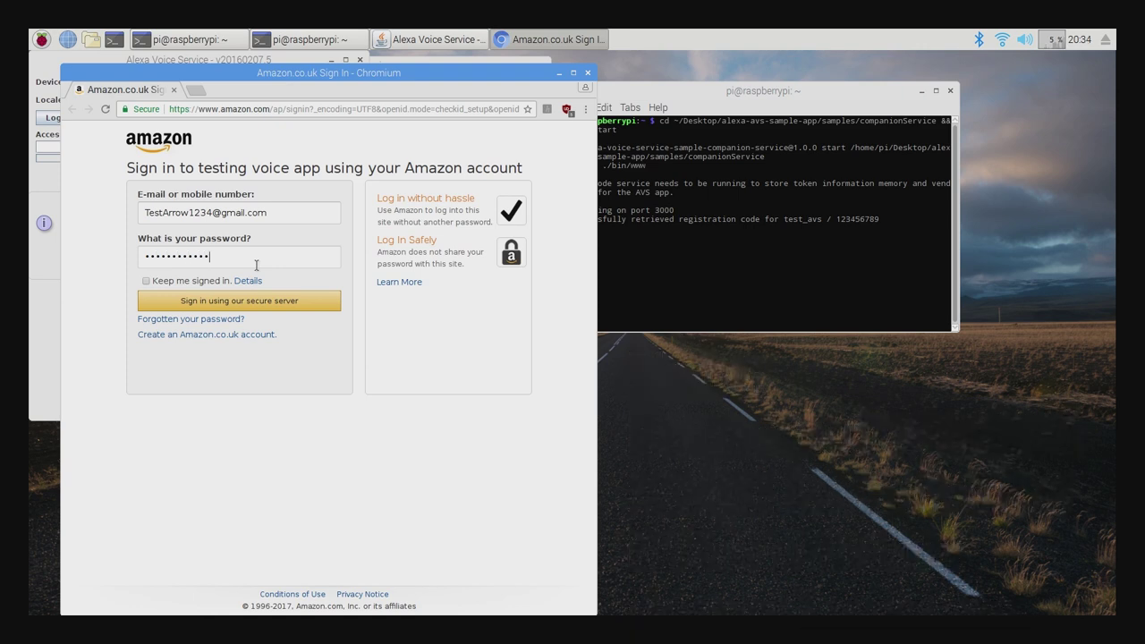
left_click(259, 303)
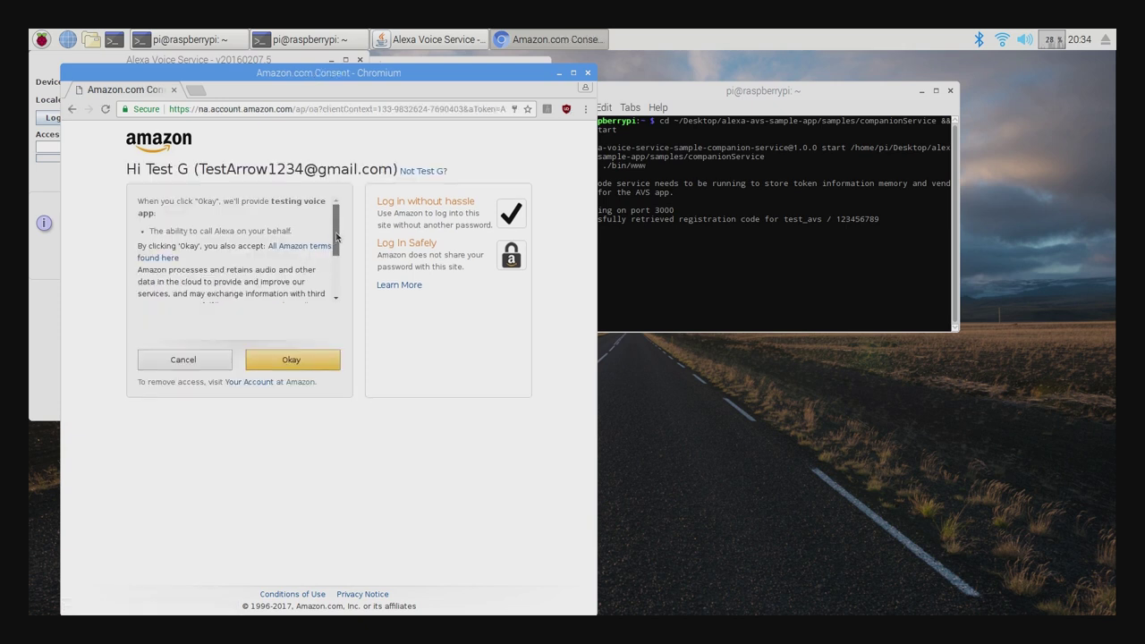
left_click_drag(337, 236, 336, 277)
left_click(295, 361)
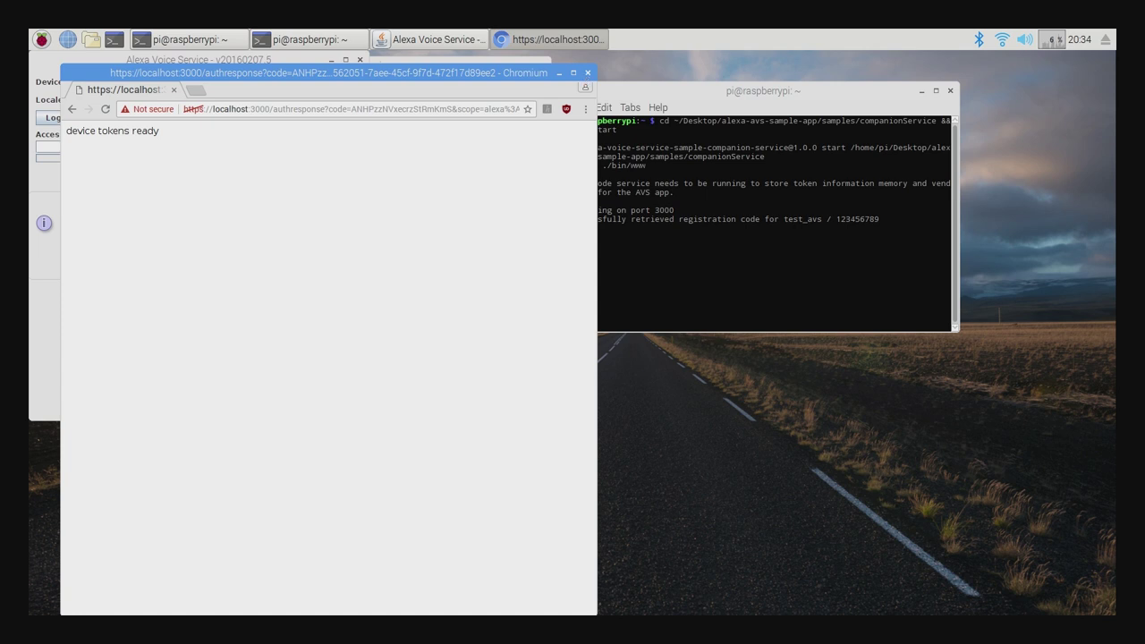
left_click(583, 73)
left_click(269, 265)
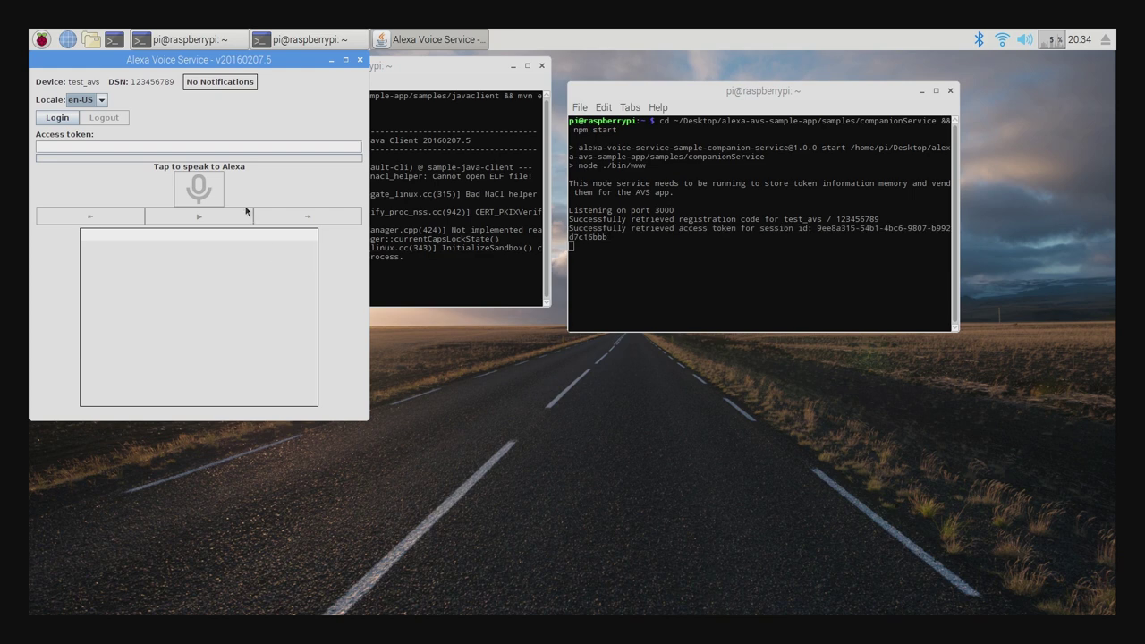
left_click(401, 119)
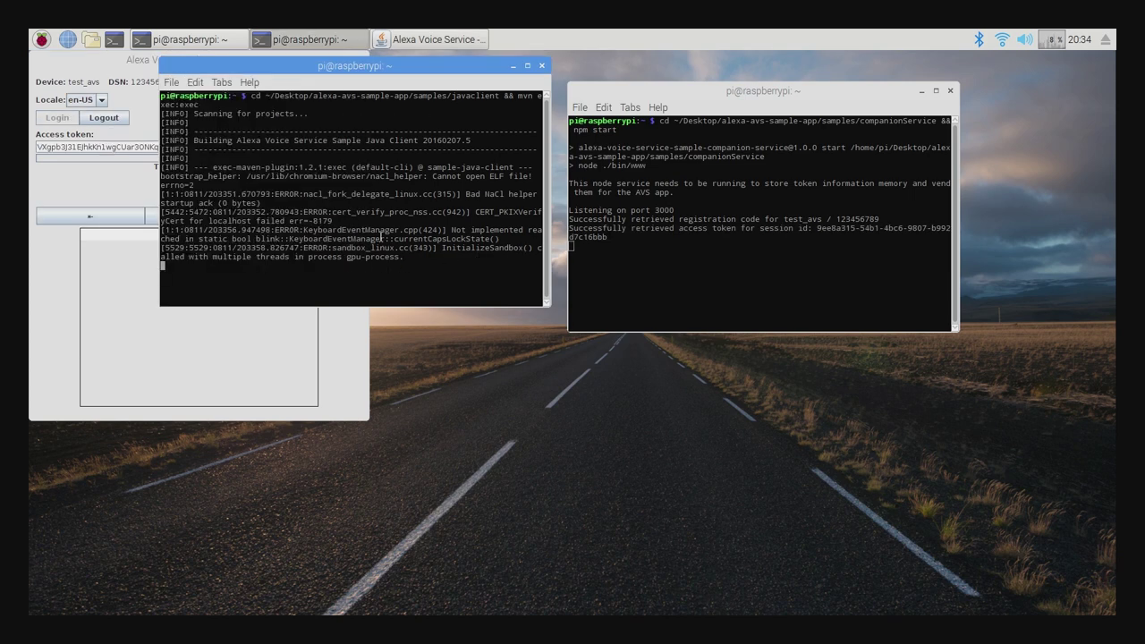
In a third terminal, run ./wakeWordAgent -e sensory from samples/wakeWordAgent/src.
left_click(113, 40)
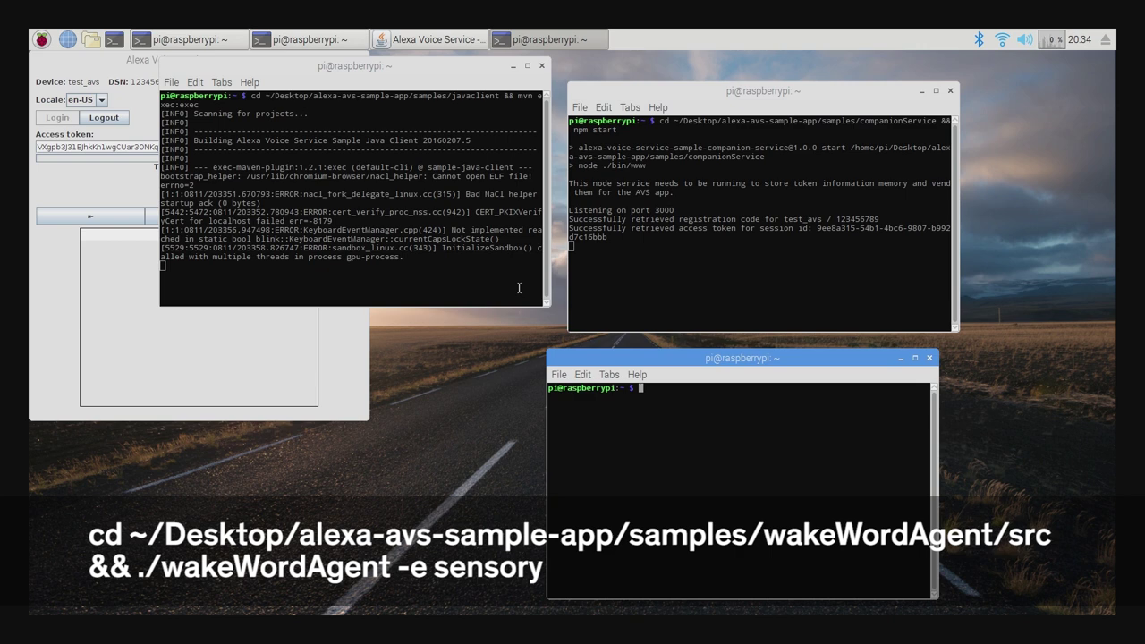
type("cd ~/Desktop/alexa-avs-sample-app/samples/wakeWord")
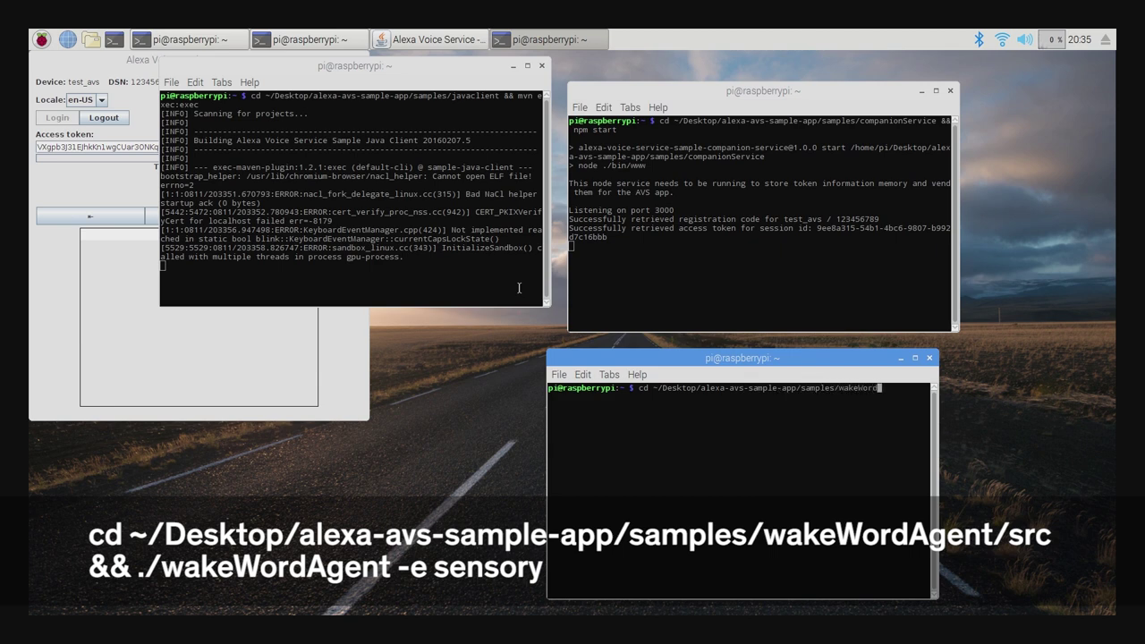
type("Agent/src && ./wakeWordAgent -e sensory")
key("Return")
Bring the Alexa Voice Service window to the front to speak to Alexa.
left_click(429, 39)
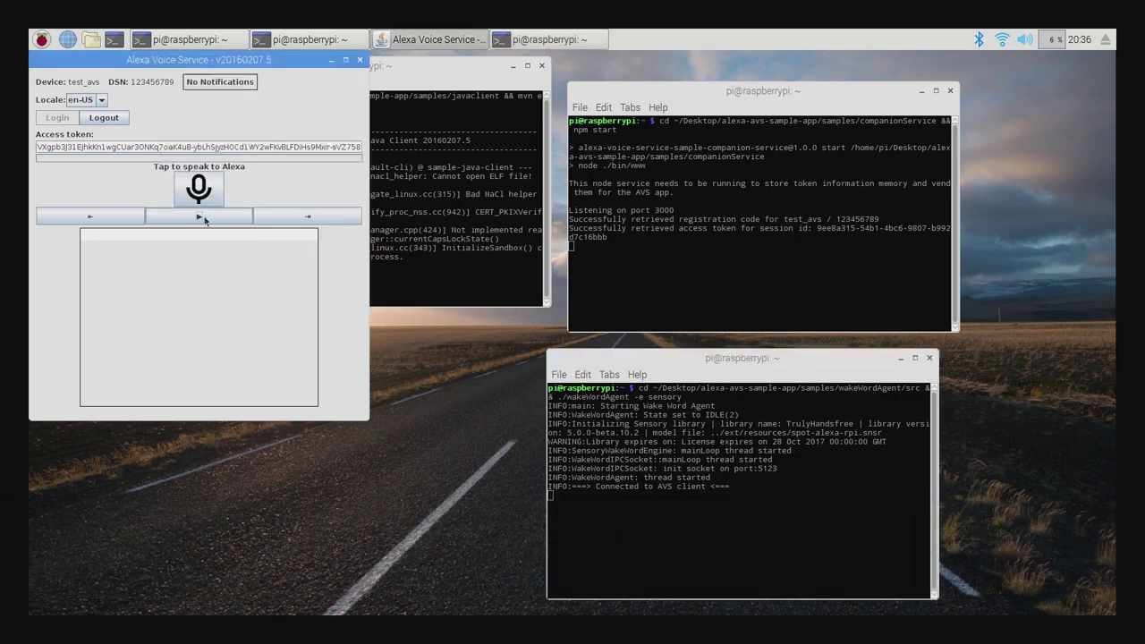